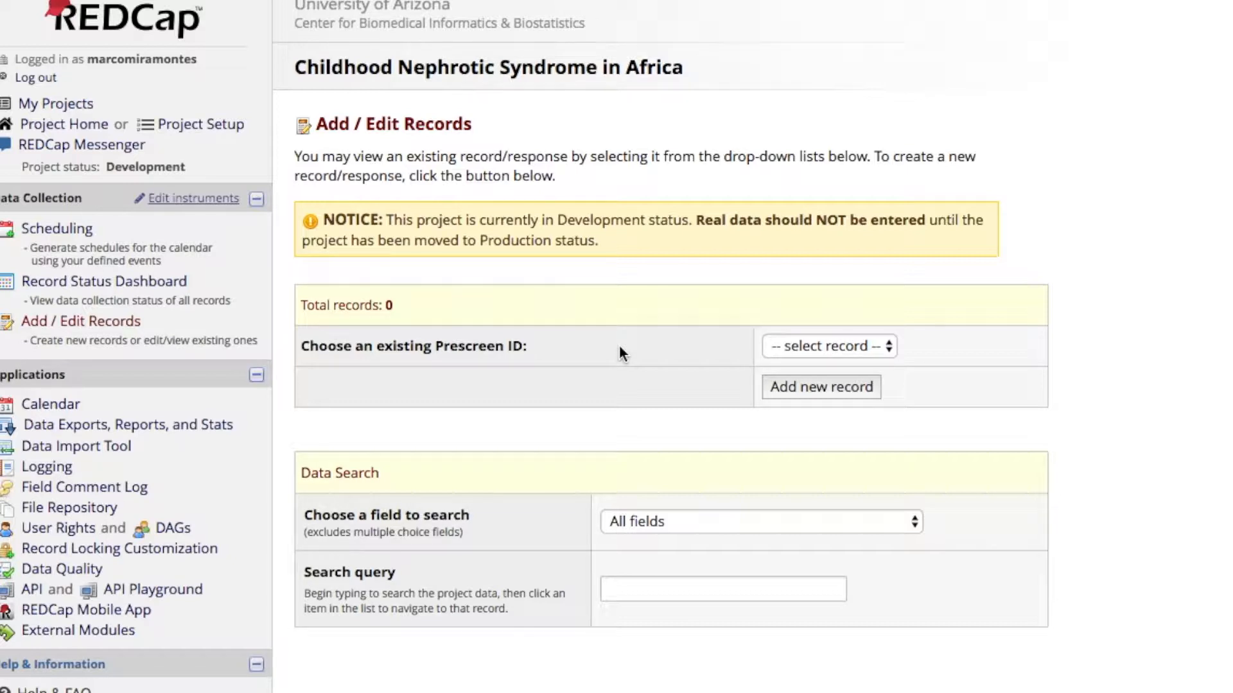
Create a new prescreen record and open its Concomitant Medications form for the Screening and Baseline event
click(828, 389)
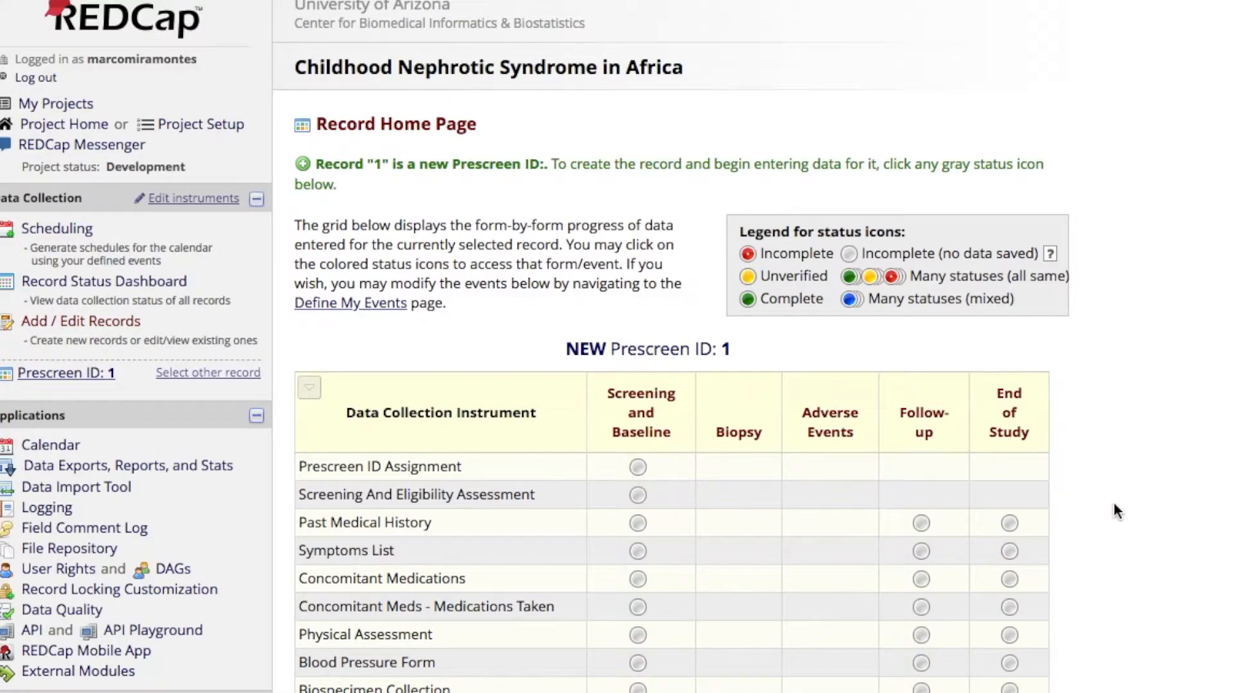
scroll(1115, 510, down, 5)
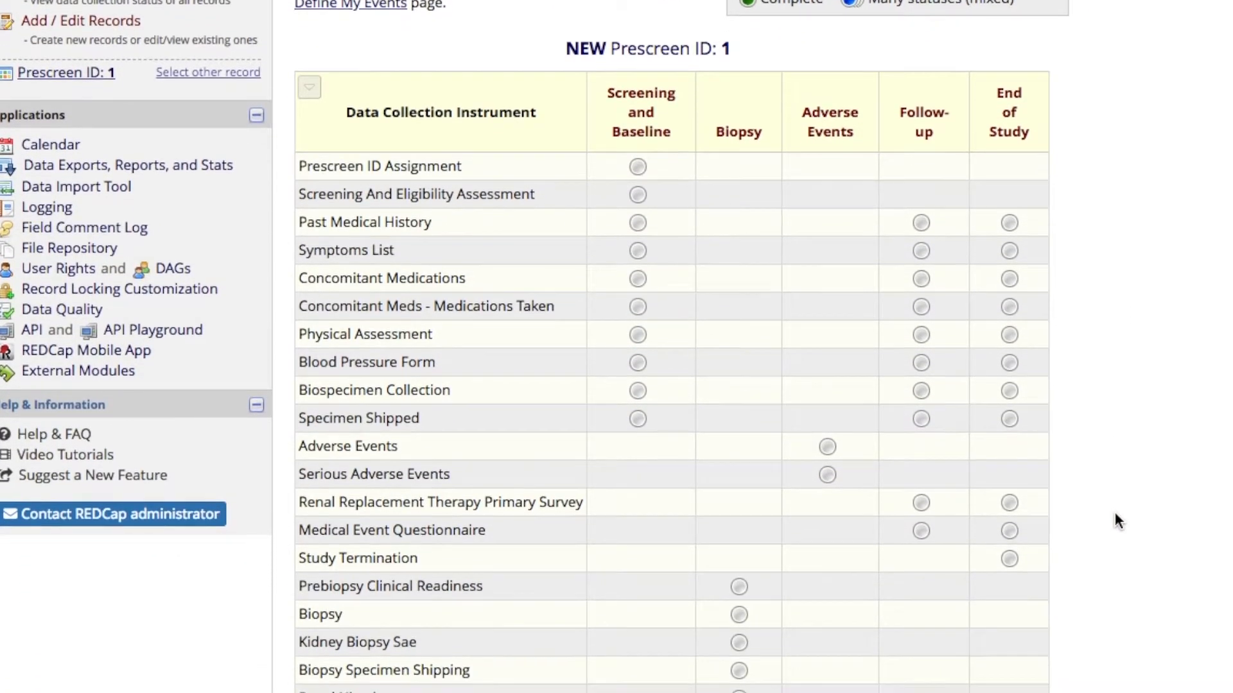
scroll(1114, 521, down, 1)
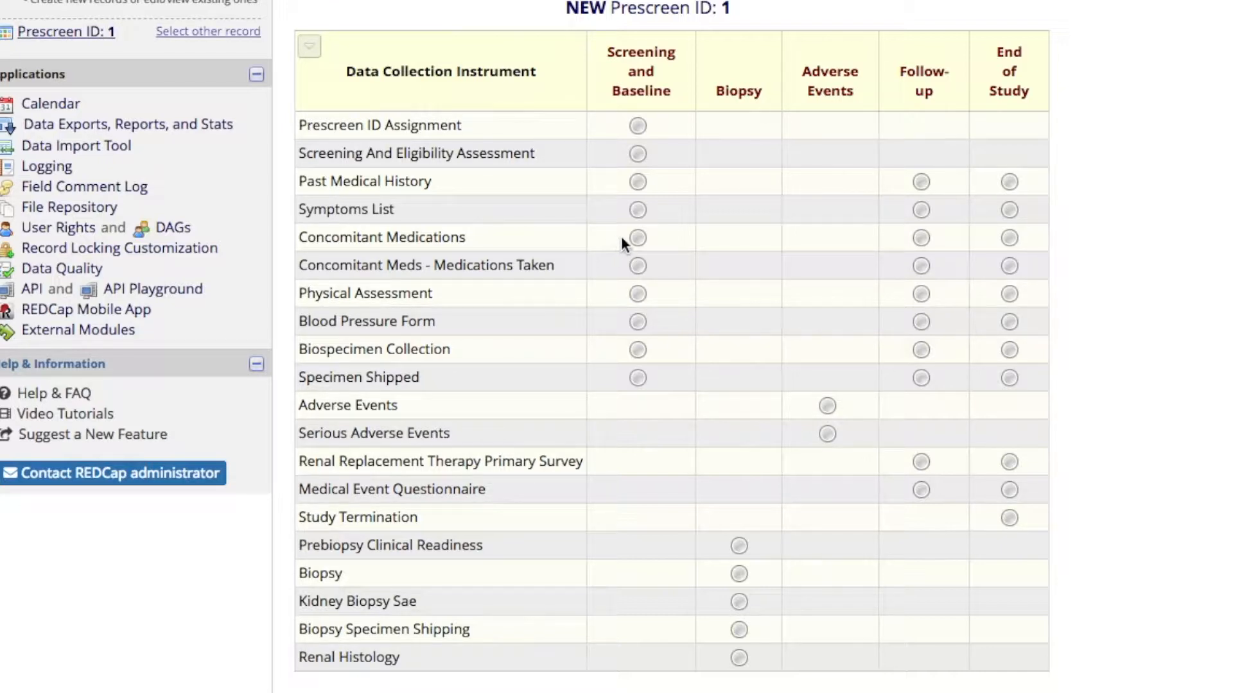
click(638, 238)
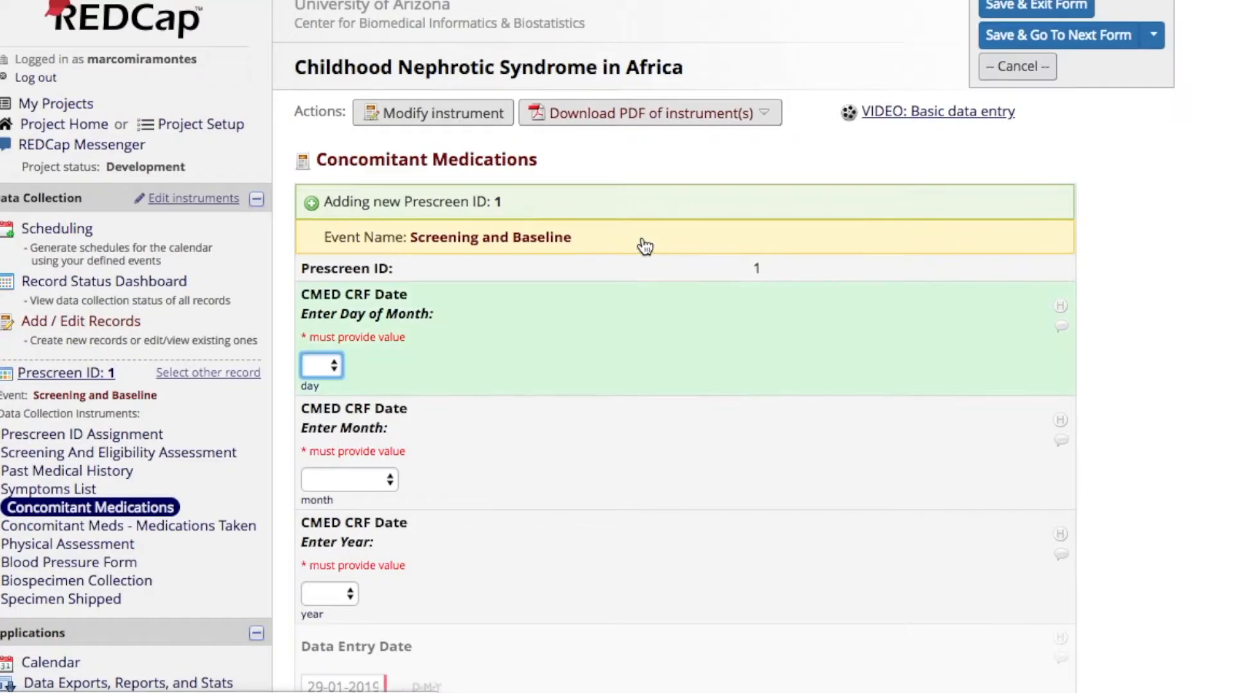
Set the CMED CRF date to day 1, month January and year 2019
scroll(642, 344, down, 5)
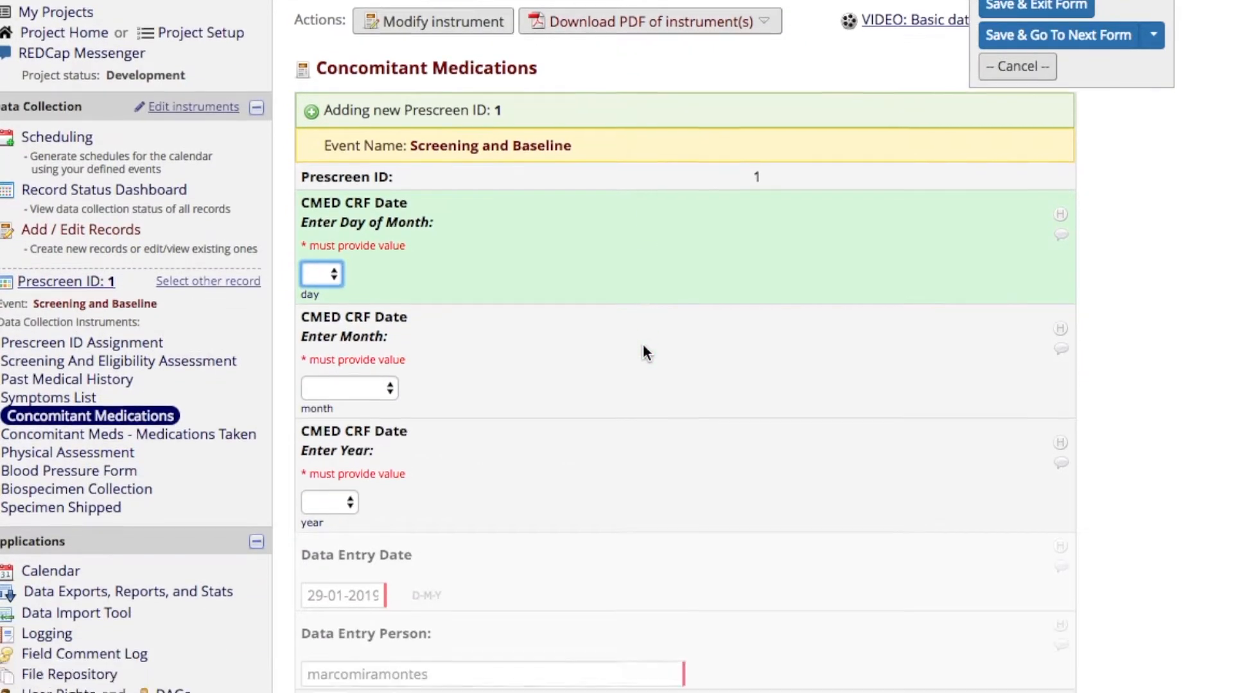
click(331, 222)
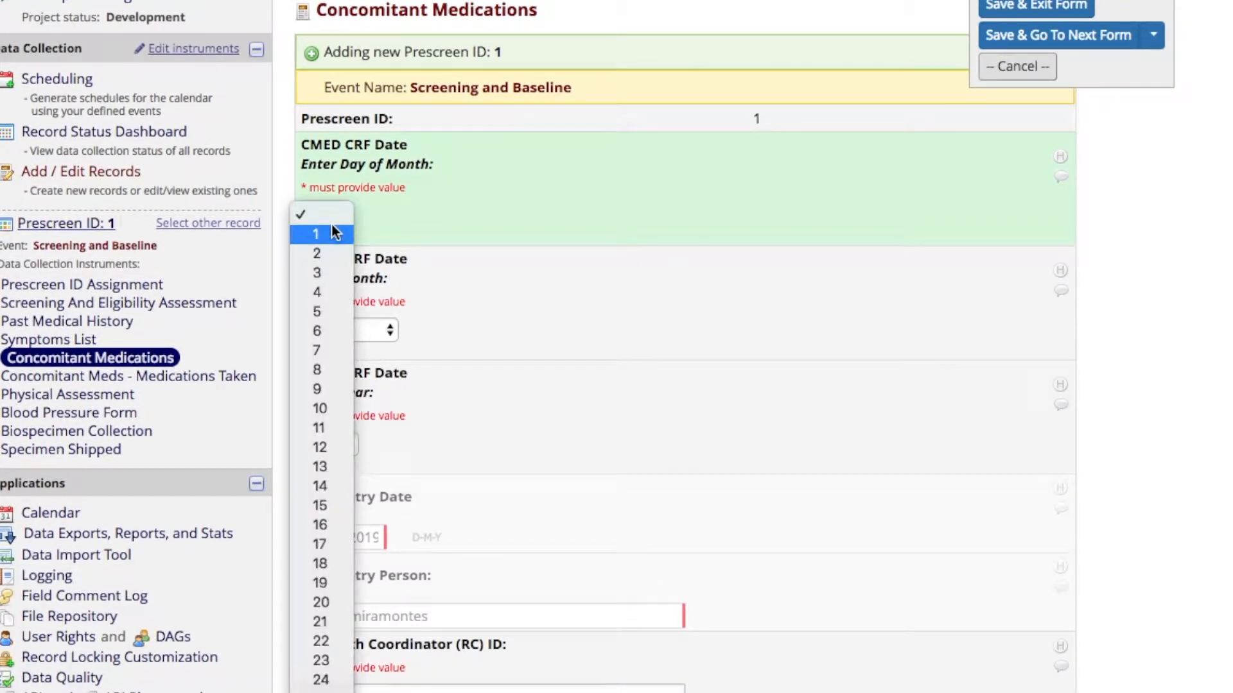
click(332, 226)
click(357, 326)
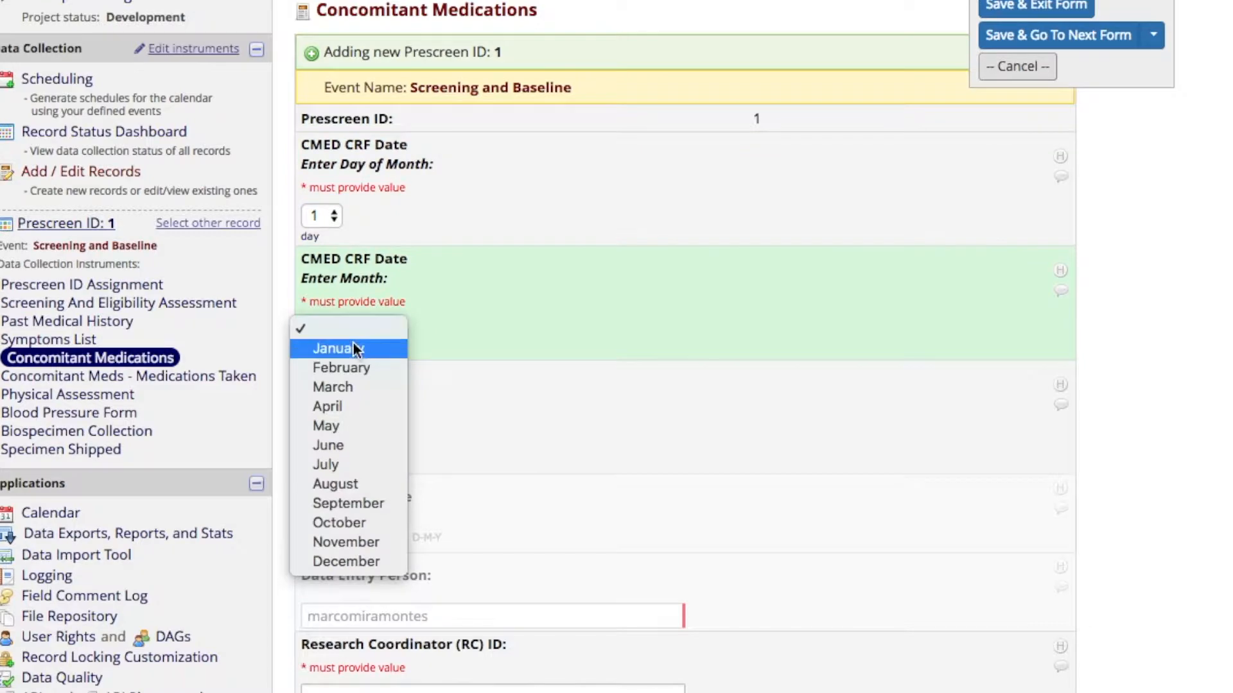
click(352, 344)
click(341, 438)
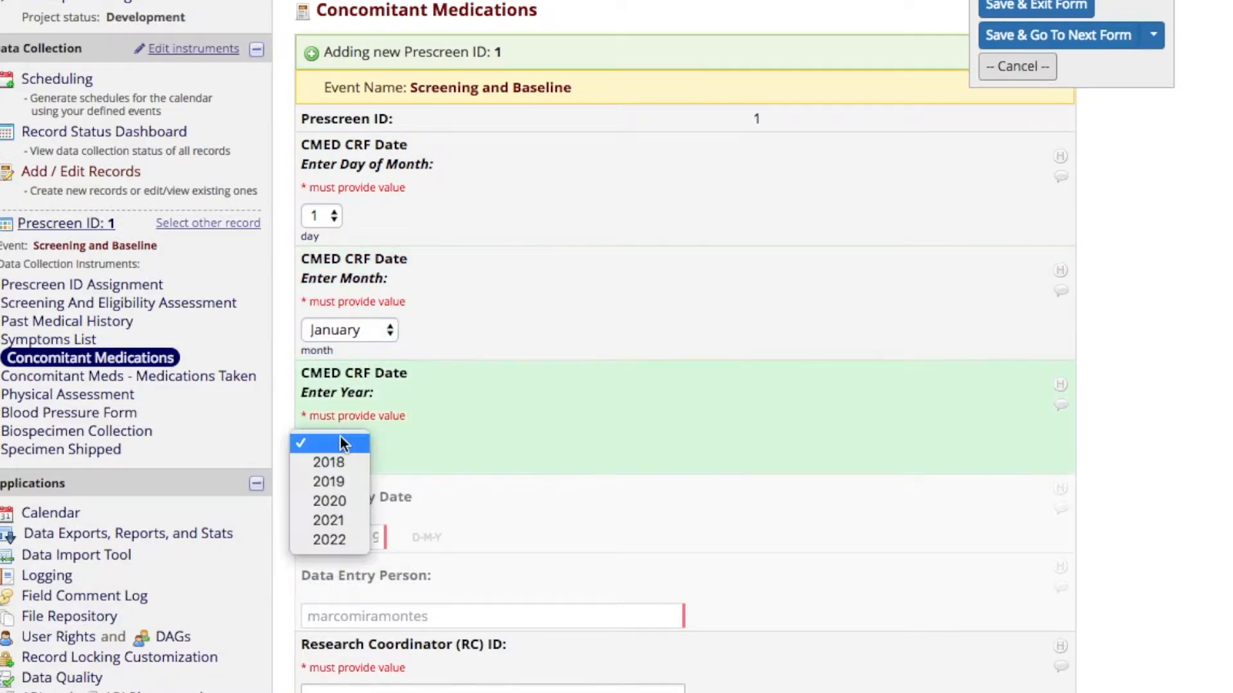
click(327, 482)
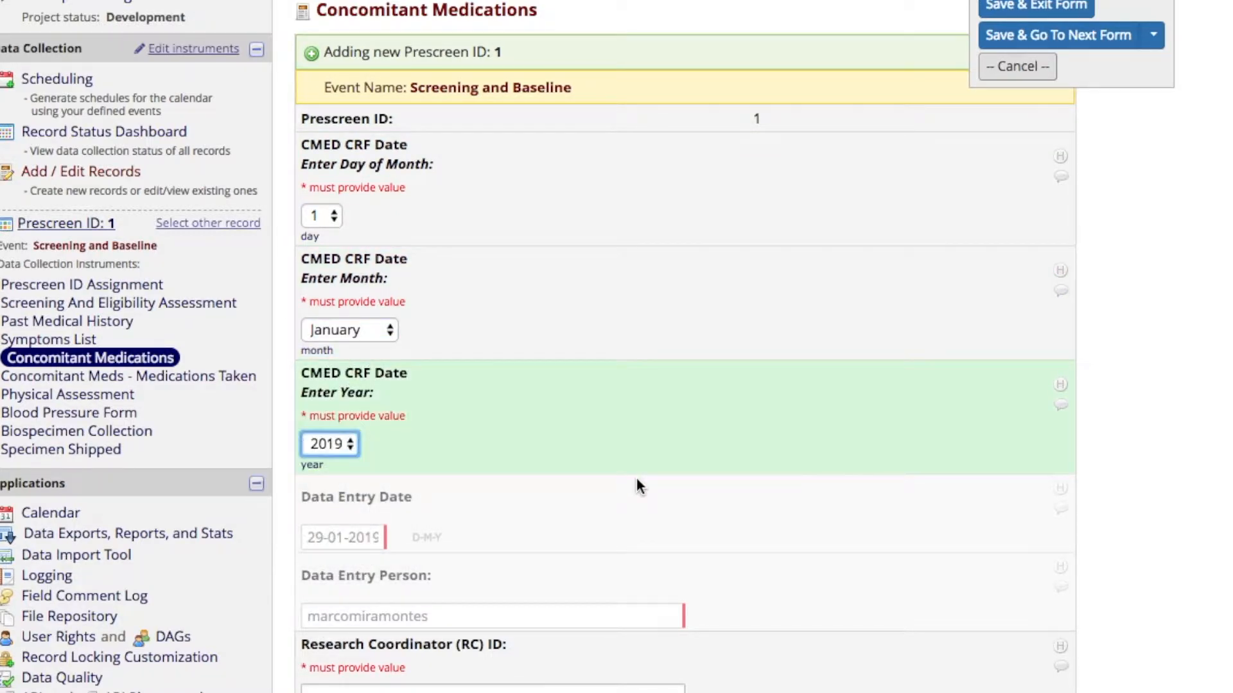
Fill in the Research Coordinator (RC) ID with the example value shown beneath the field
scroll(637, 476, down, 10)
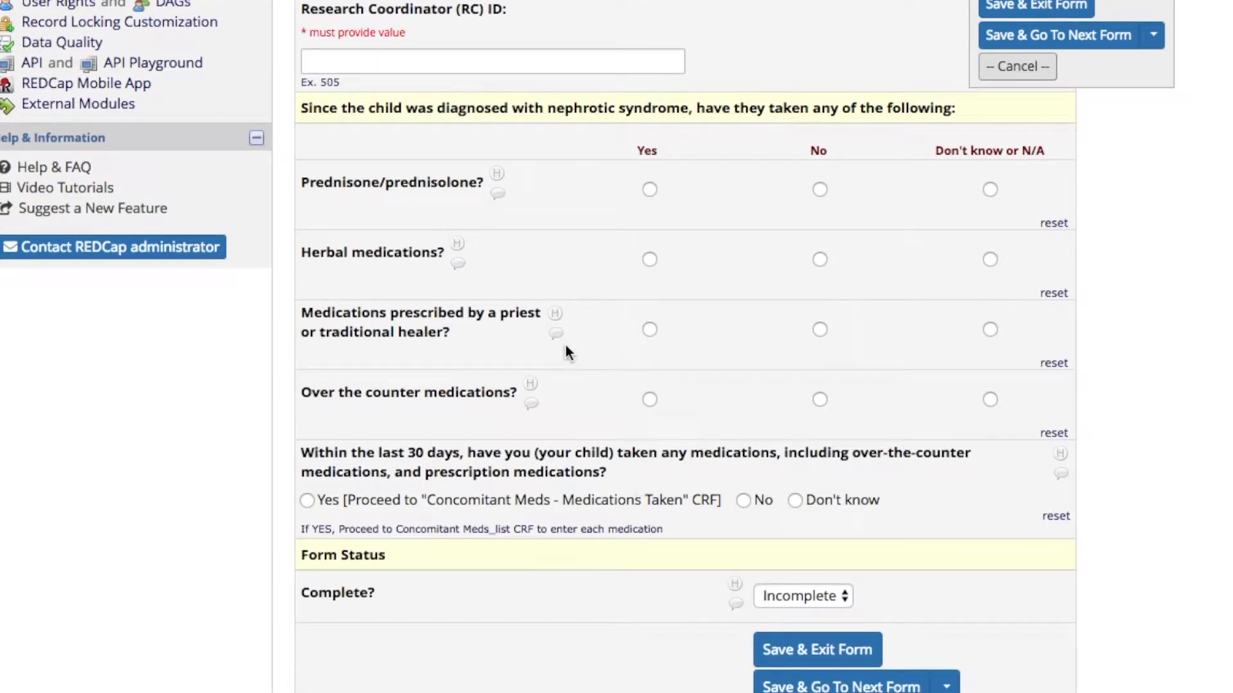
click(488, 64)
text(5)
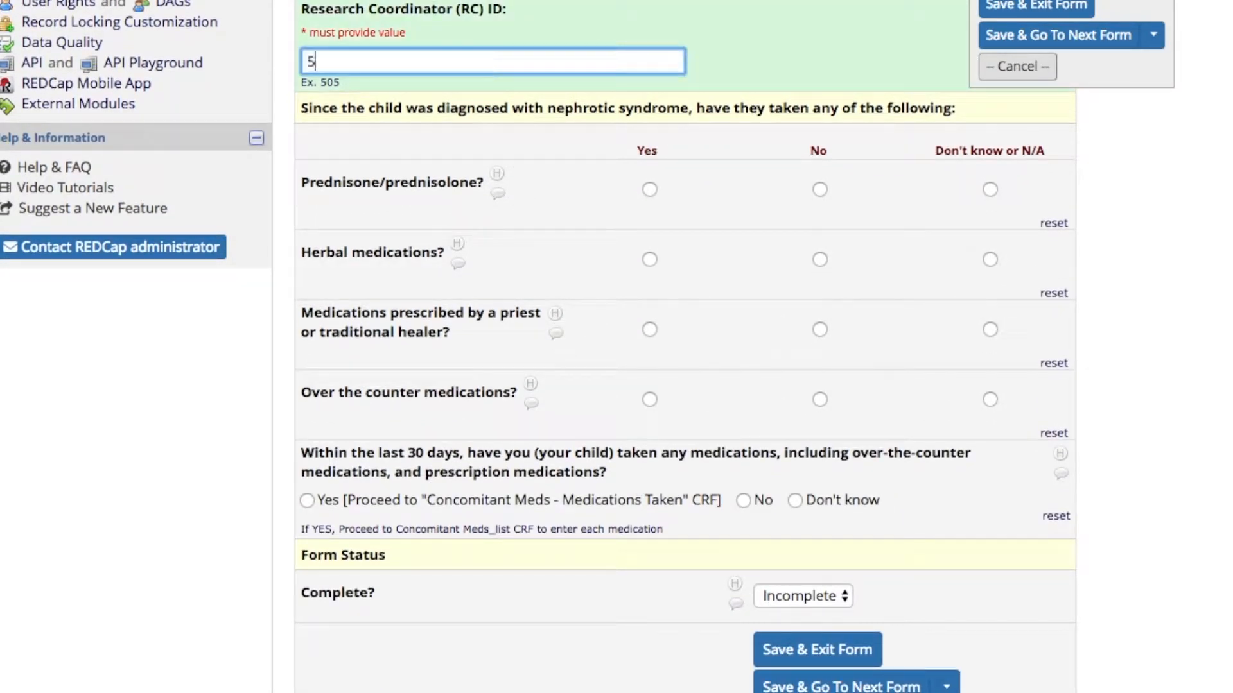
text(05)
click(814, 77)
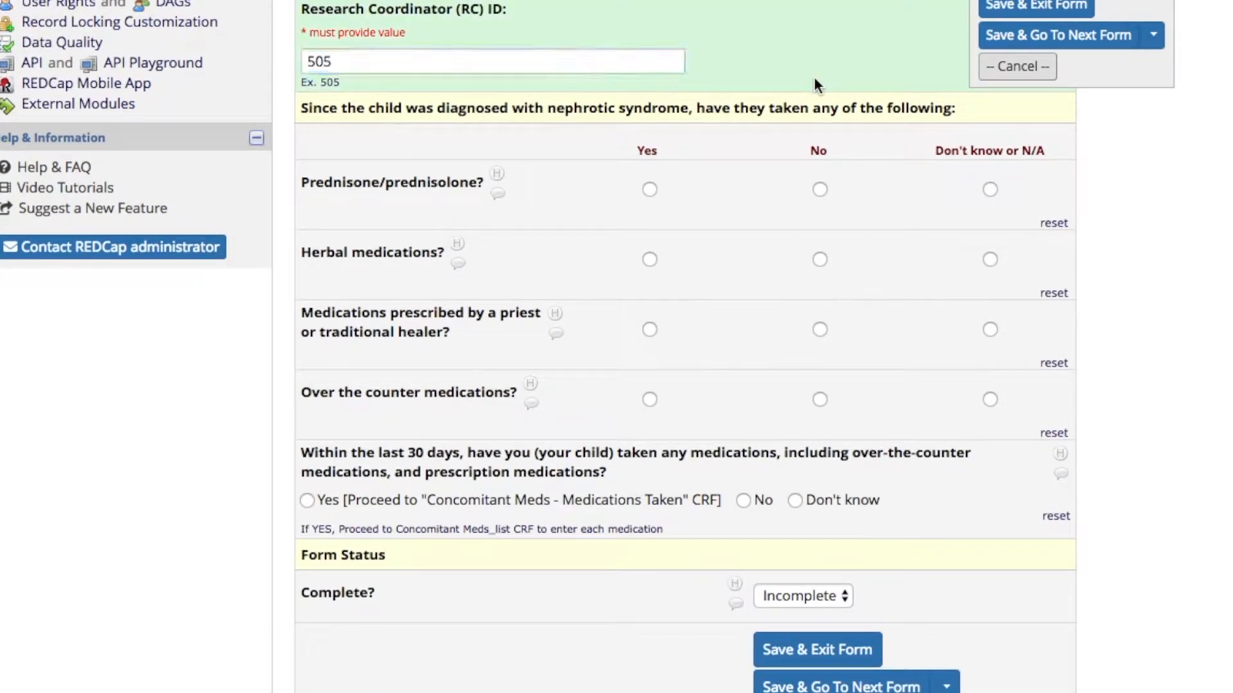
Answer No for prednisone/prednisolone, herbal medications, and medications prescribed by a priest or traditional healer
scroll(814, 76, down, 1)
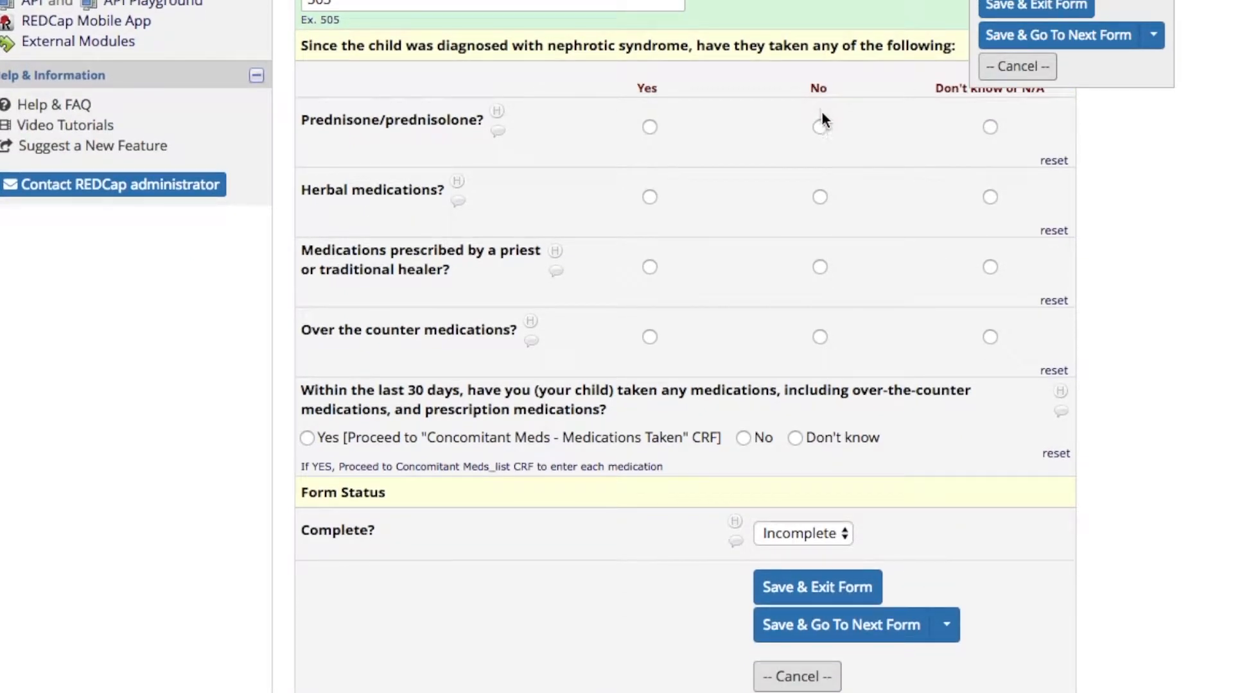
click(819, 127)
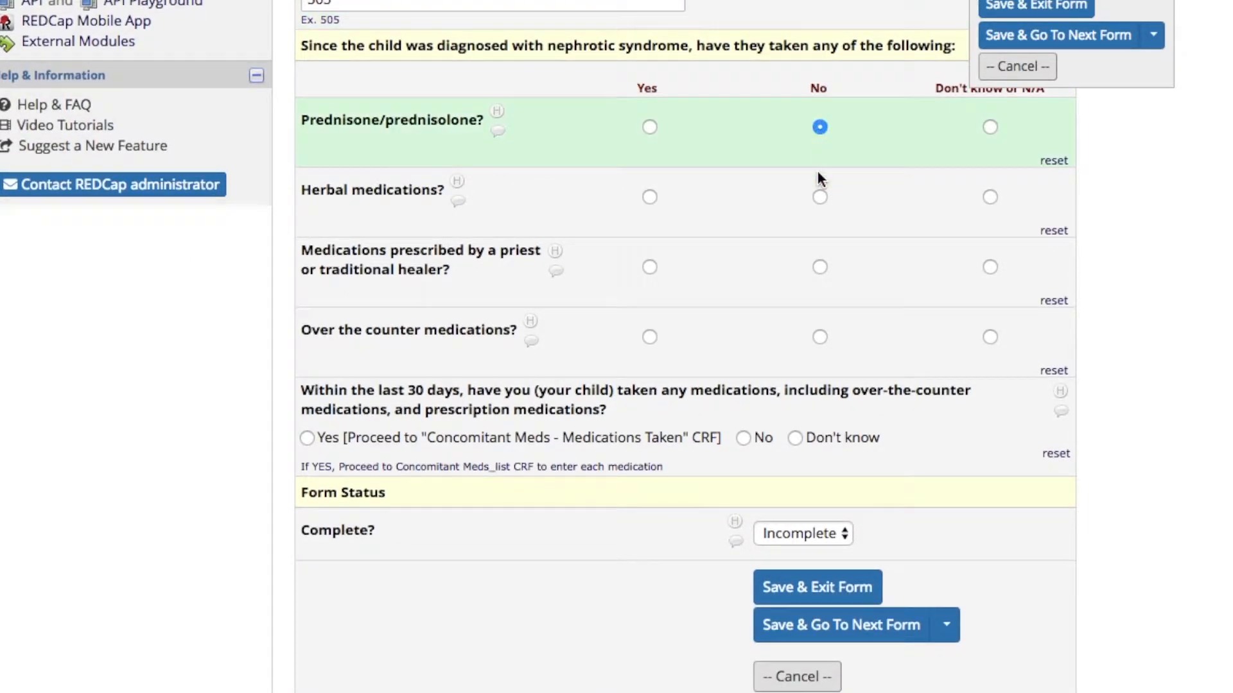
click(819, 197)
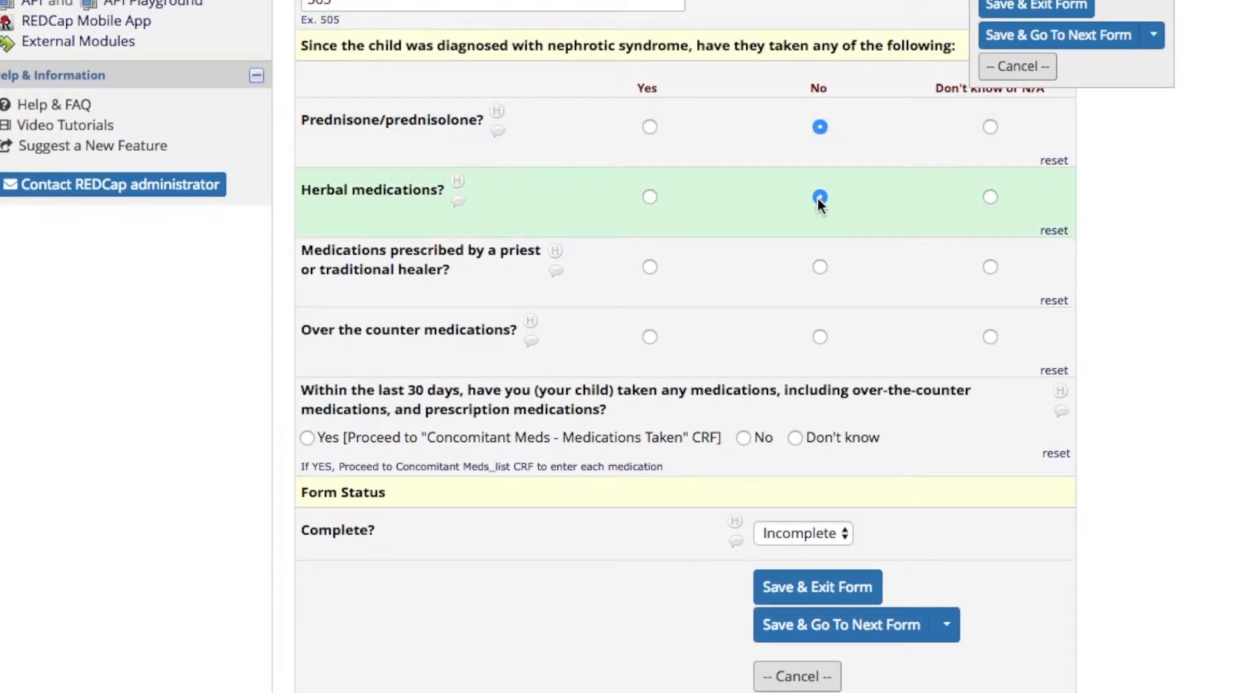
click(819, 267)
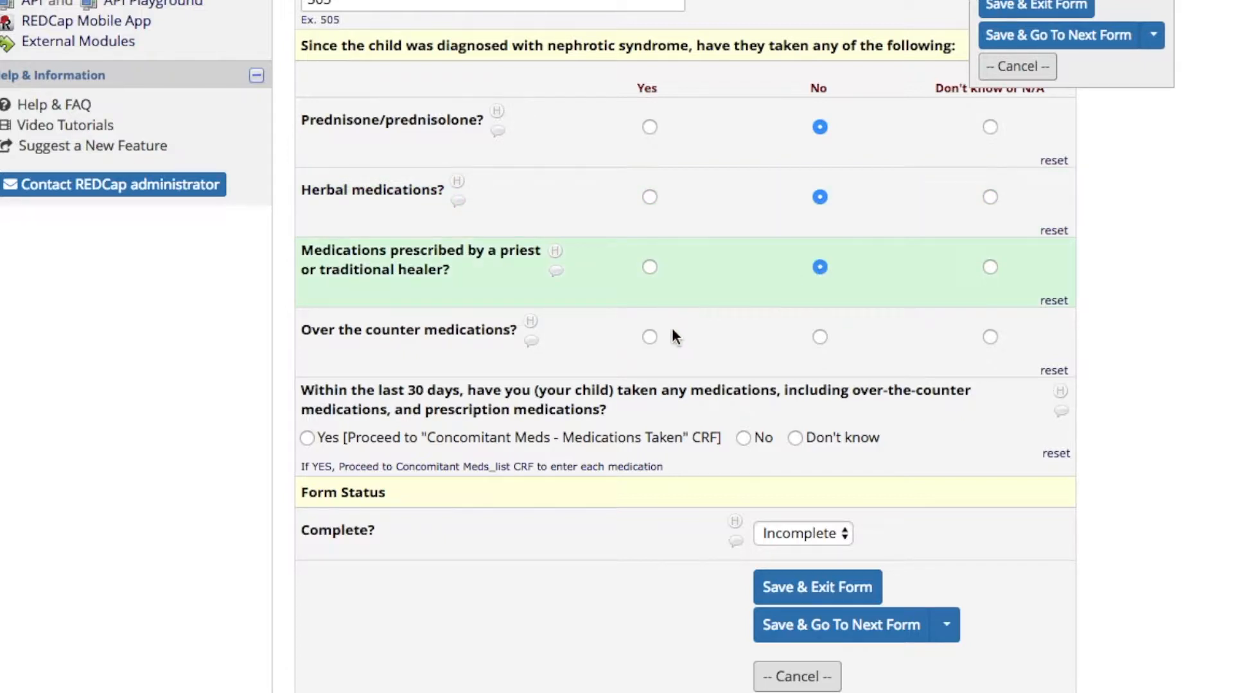
Answer Yes for over the counter medications with Painkillers as the kind, and Yes for medications taken within the last 30 days
click(651, 335)
click(507, 438)
scroll(617, 443, down, 1)
scroll(614, 446, down, 3)
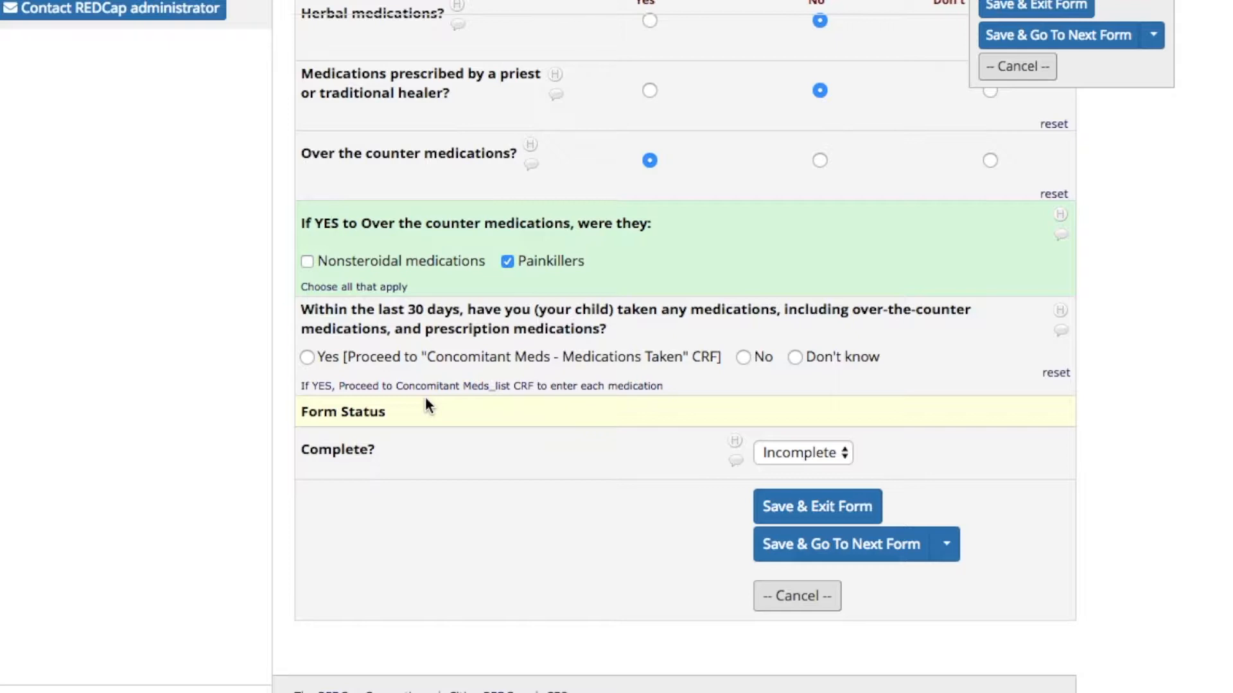
click(307, 357)
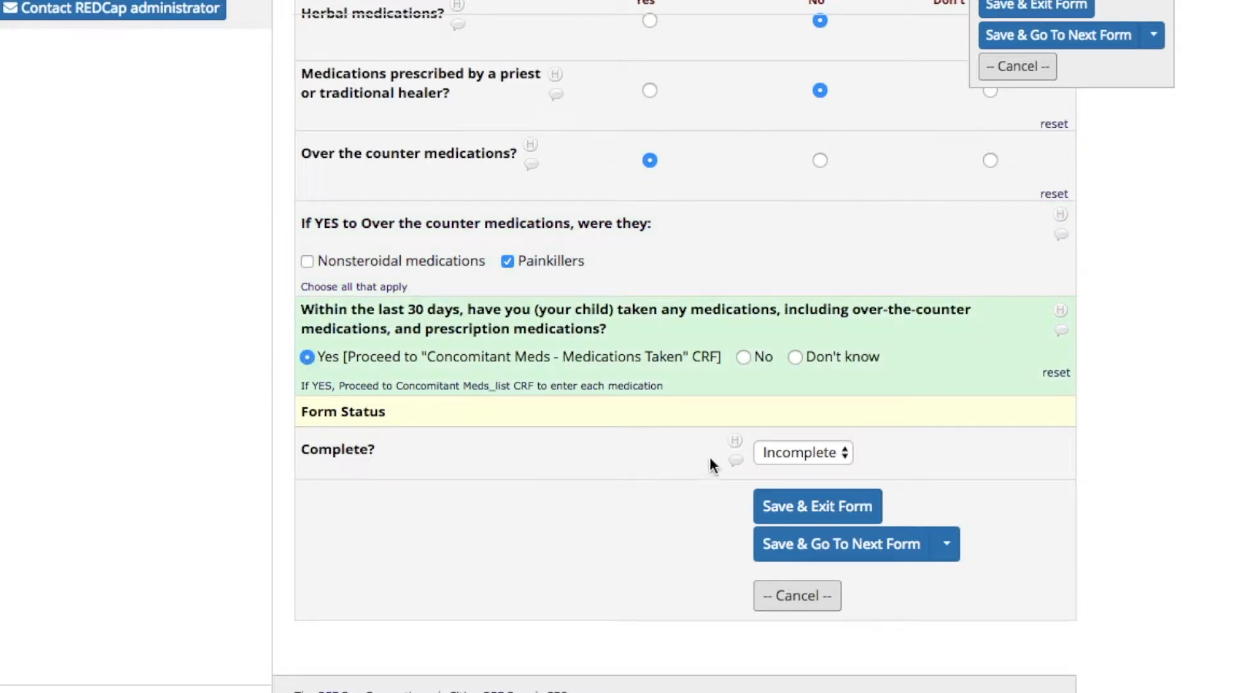
Mark the Concomitant Medications form as Complete, save it and go to the next form
click(783, 452)
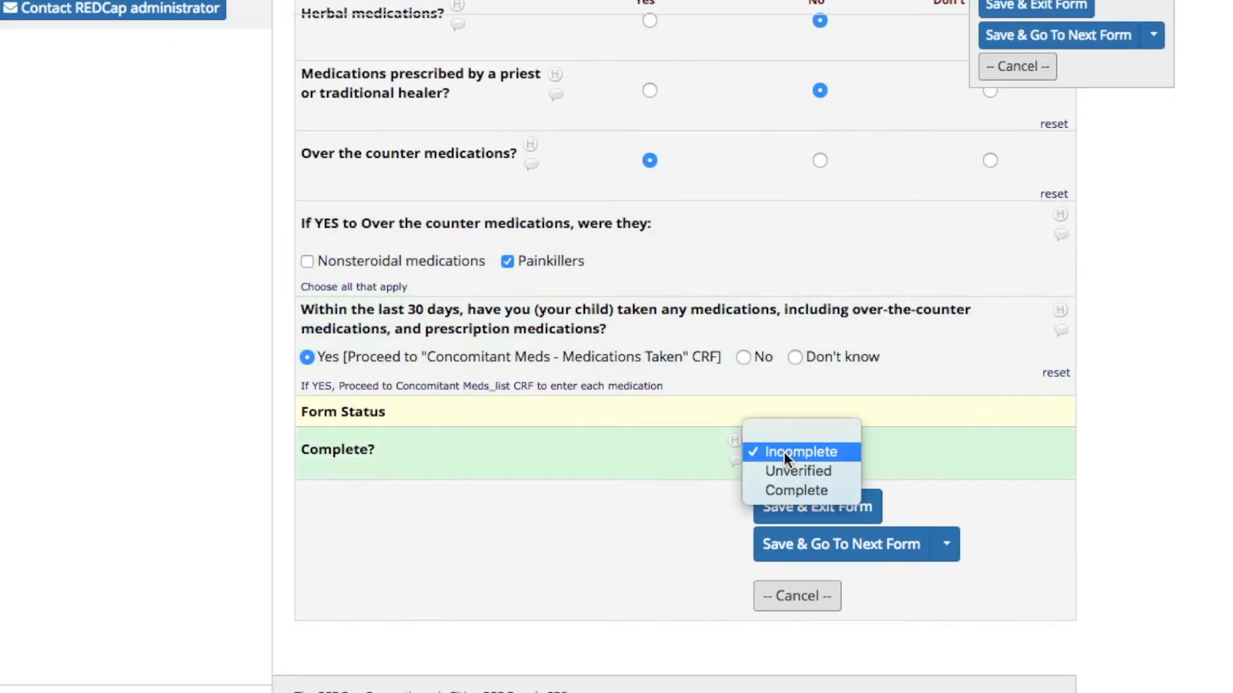
click(780, 487)
click(906, 464)
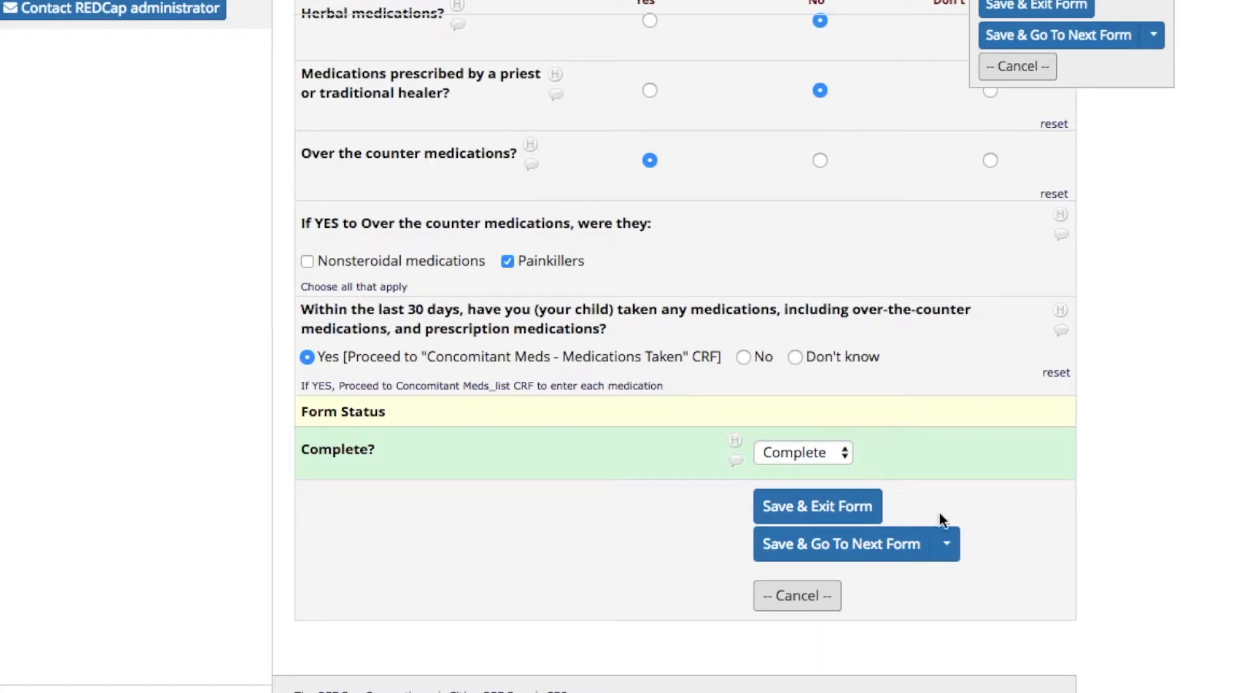
click(881, 543)
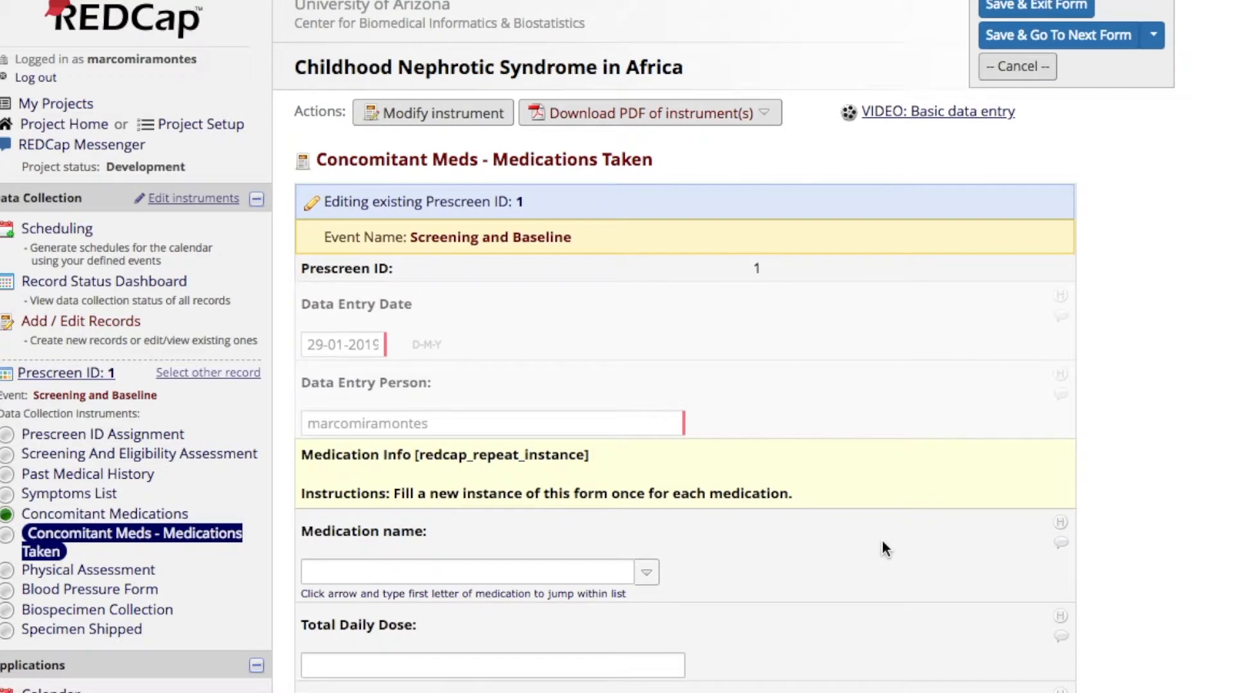
Choose 10% Dextrose Water as the medication name in the Medications Taken form
scroll(882, 543, down, 3)
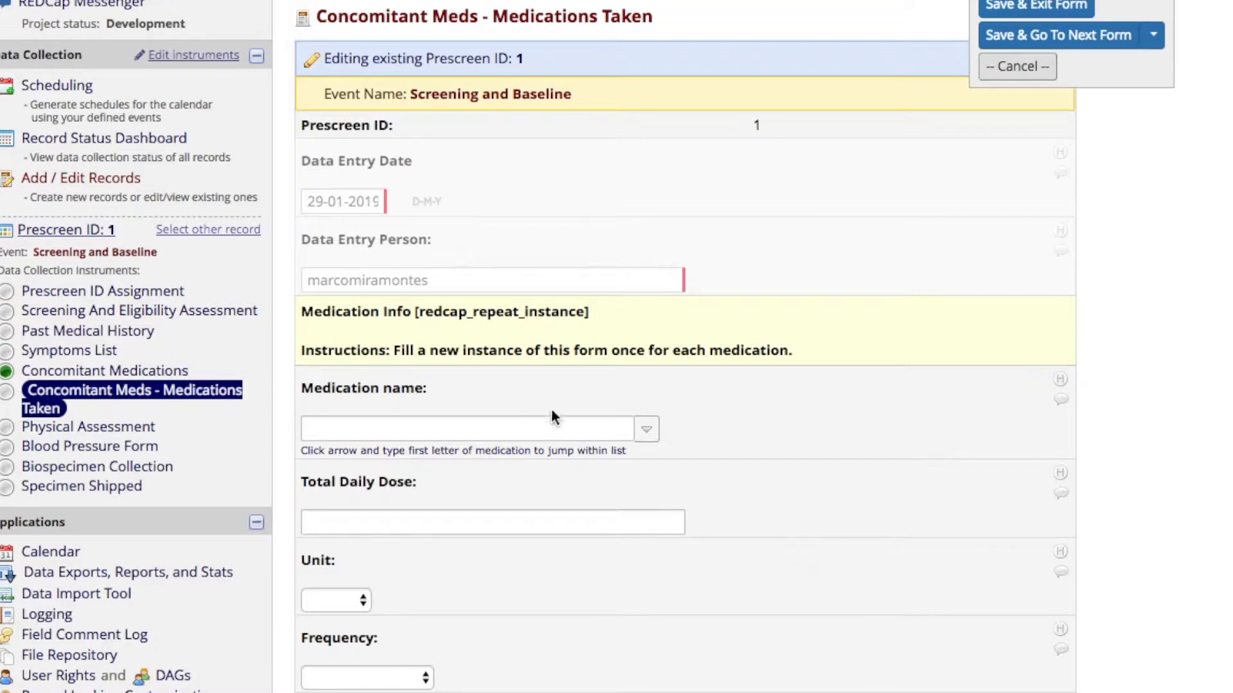
scroll(571, 415, down, 4)
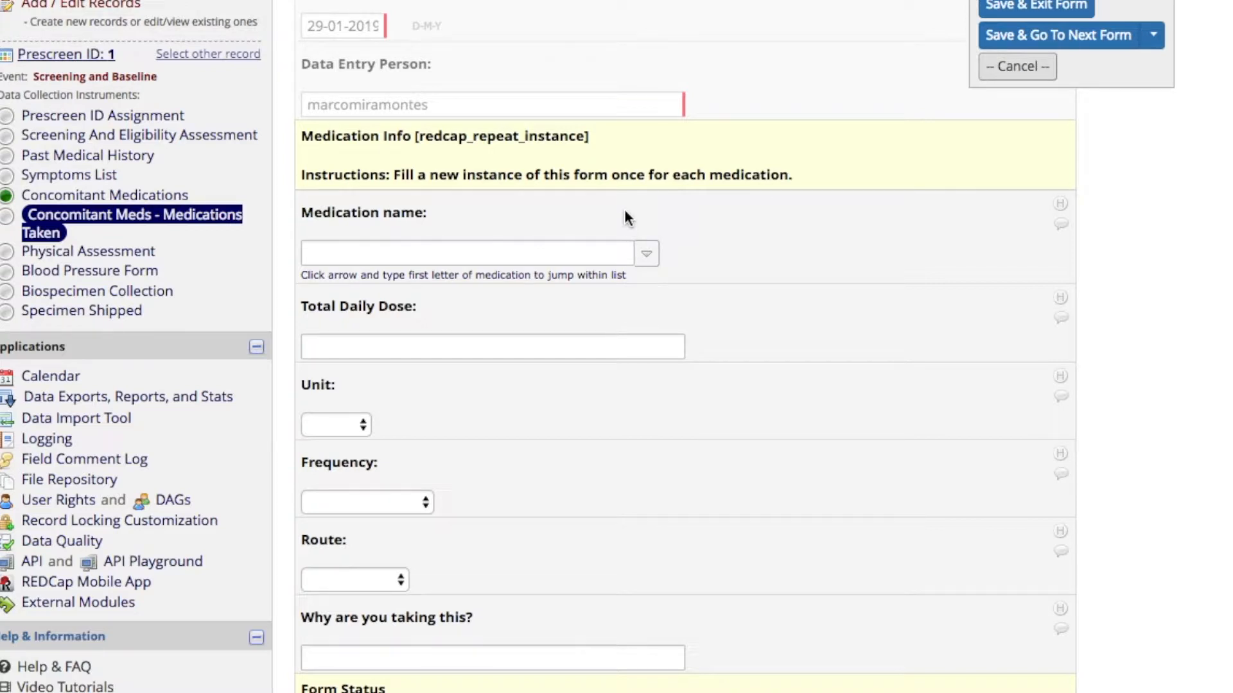
click(646, 257)
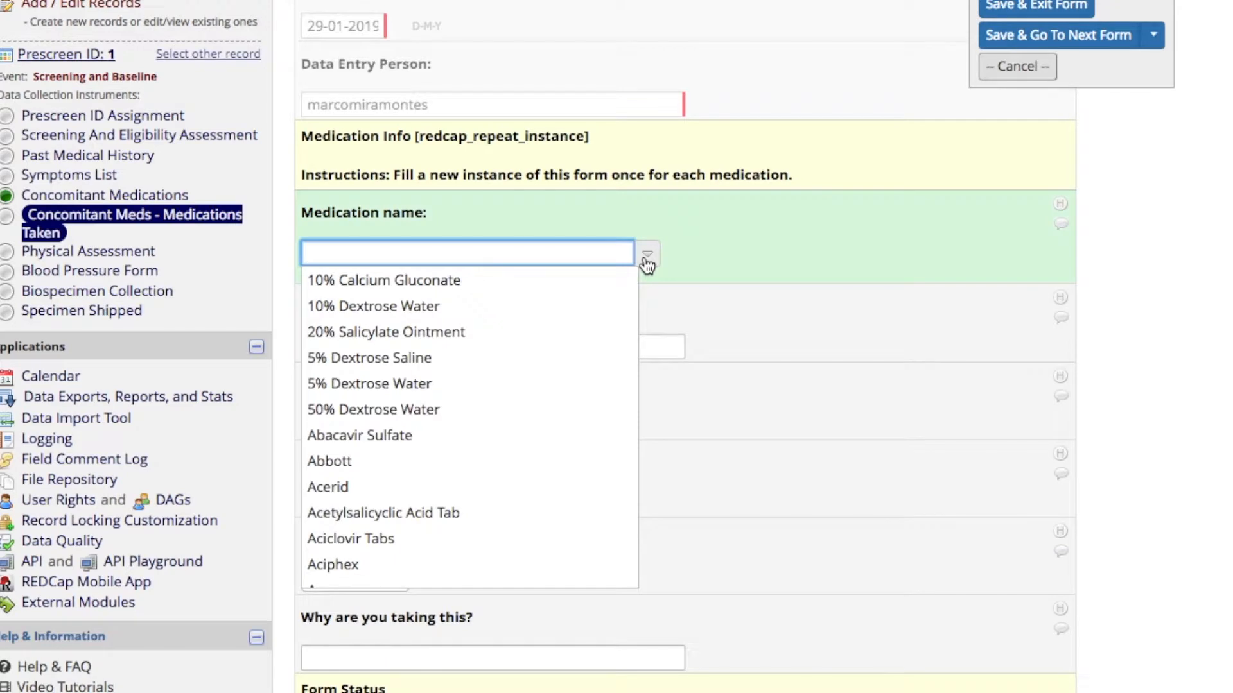
click(588, 307)
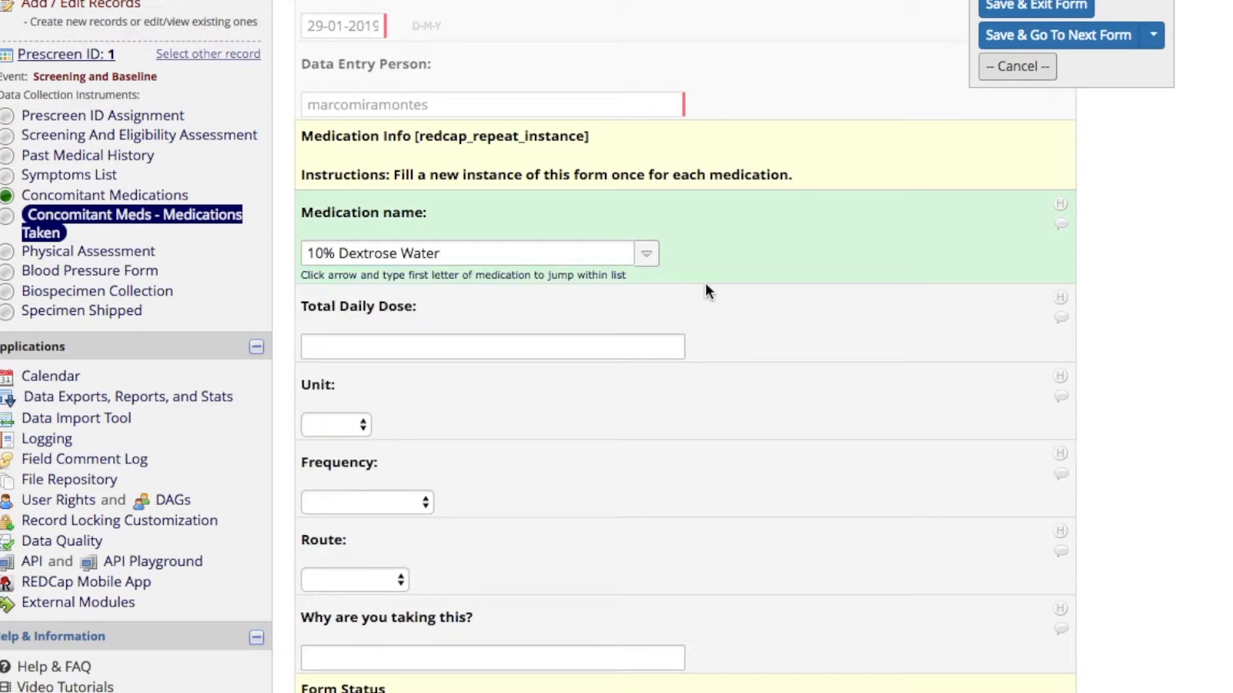
Set the medication's total daily dose to 500 with ml/cc as the unit
scroll(705, 292, down, 3)
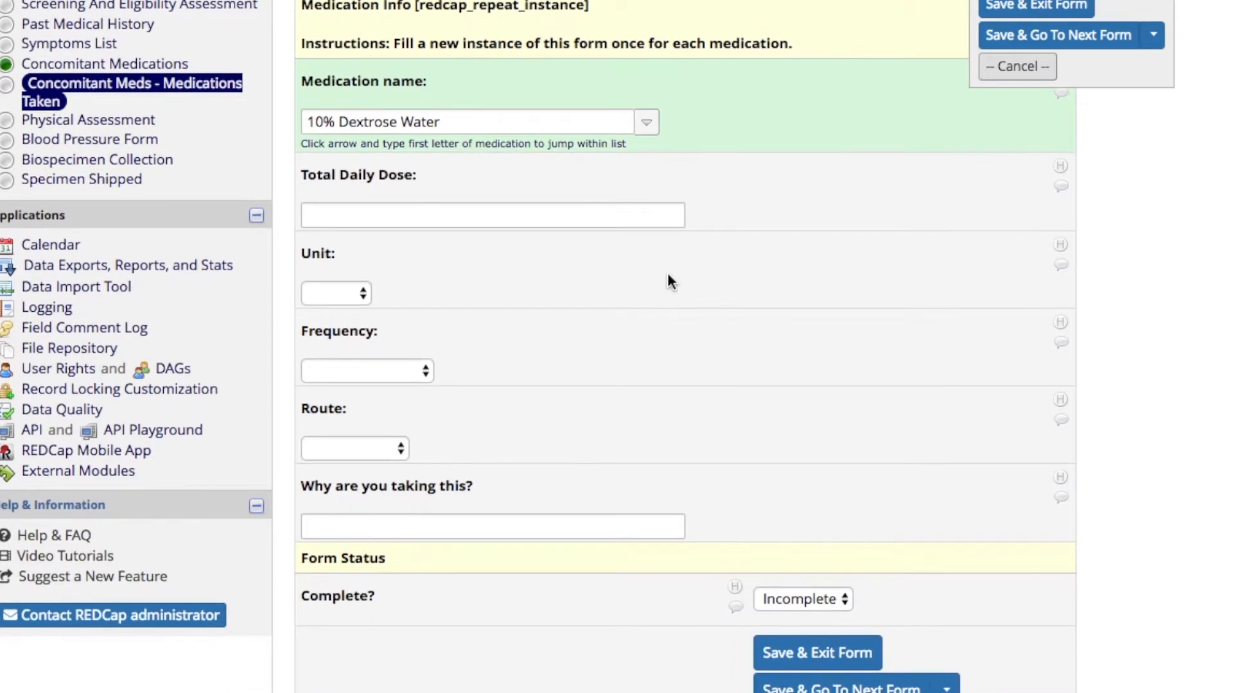
click(589, 216)
text(500)
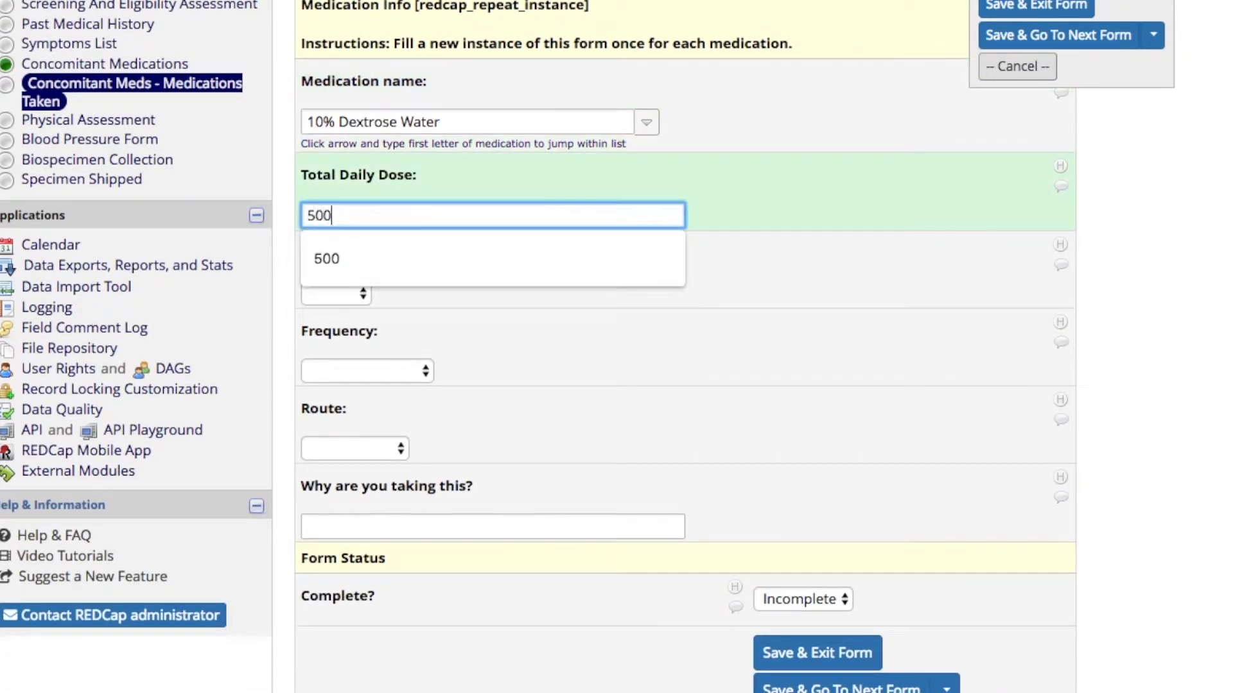
click(611, 260)
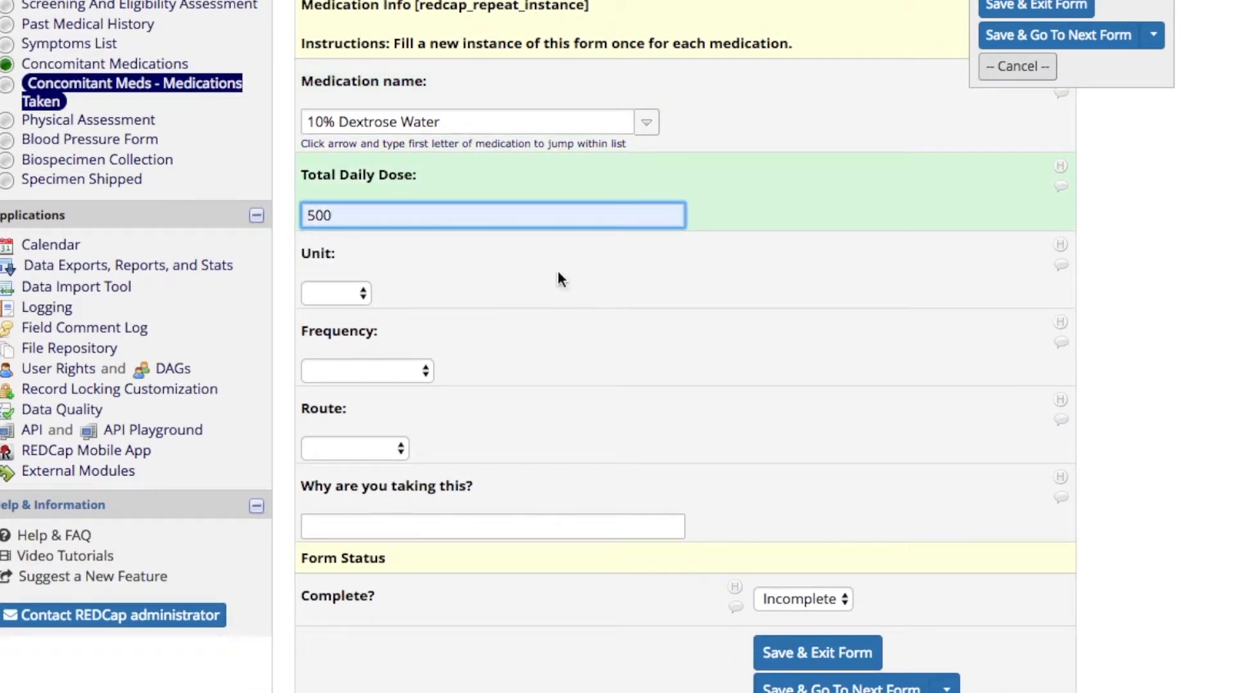
click(357, 297)
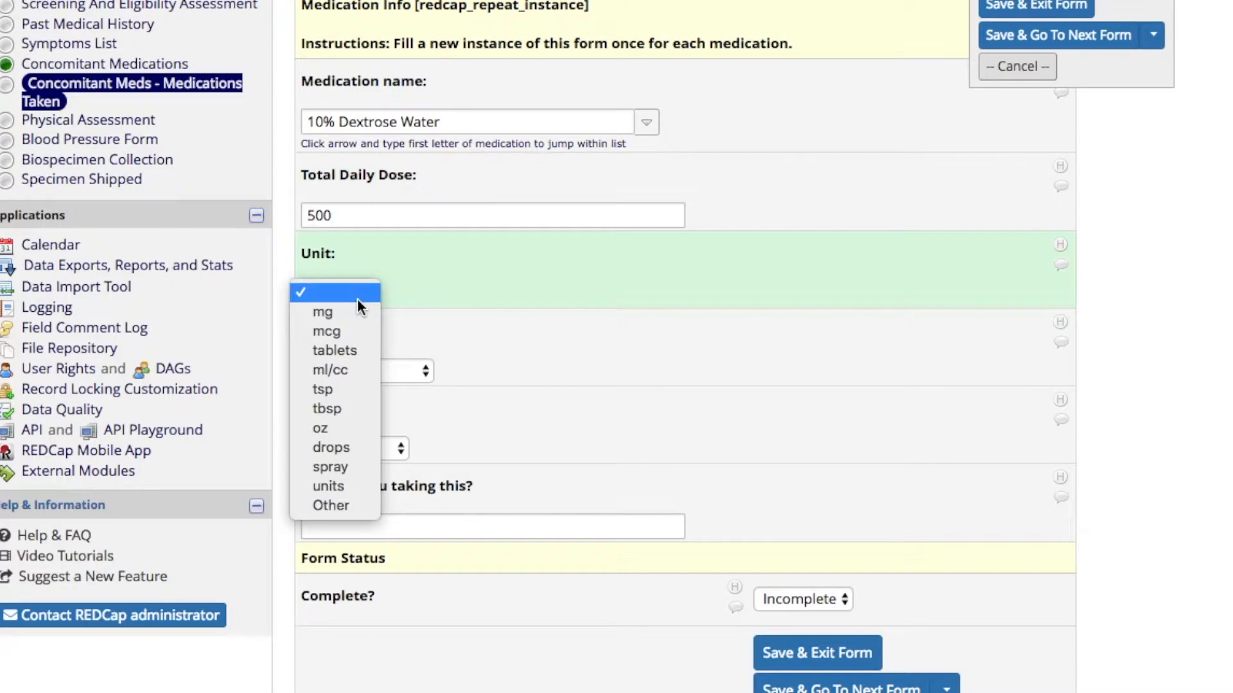
click(349, 370)
Set the medication's frequency to Twice/day and its route to Oral
click(414, 369)
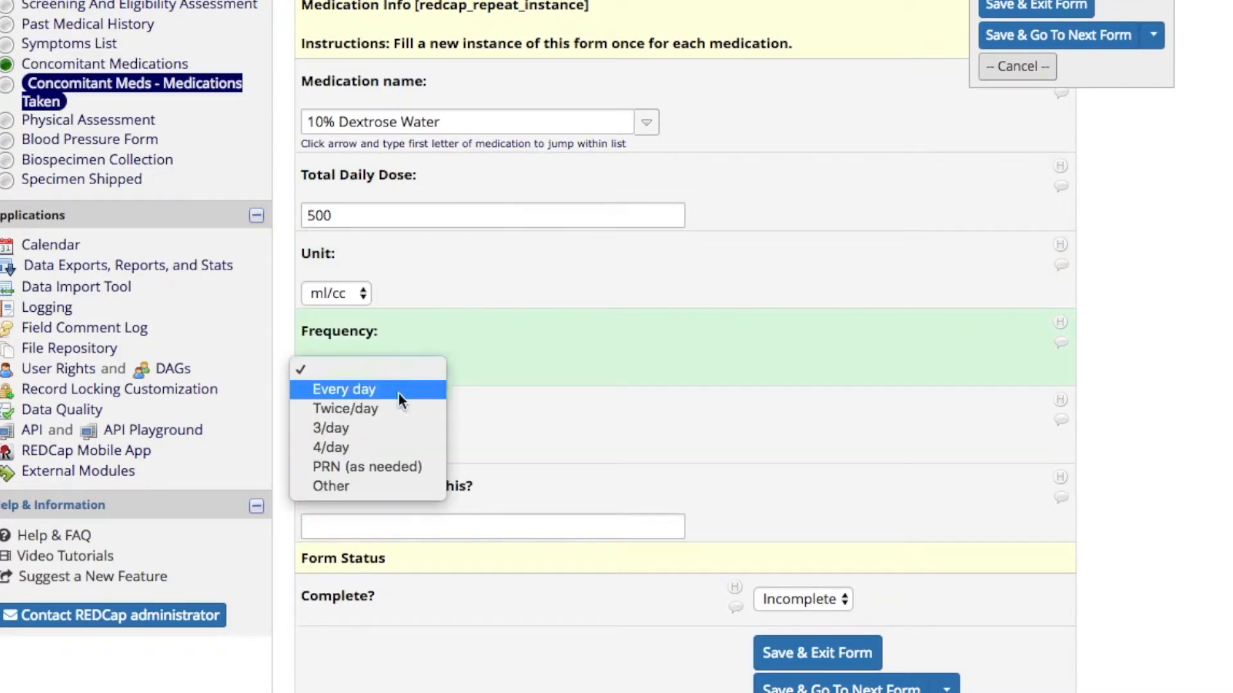
click(393, 409)
click(385, 446)
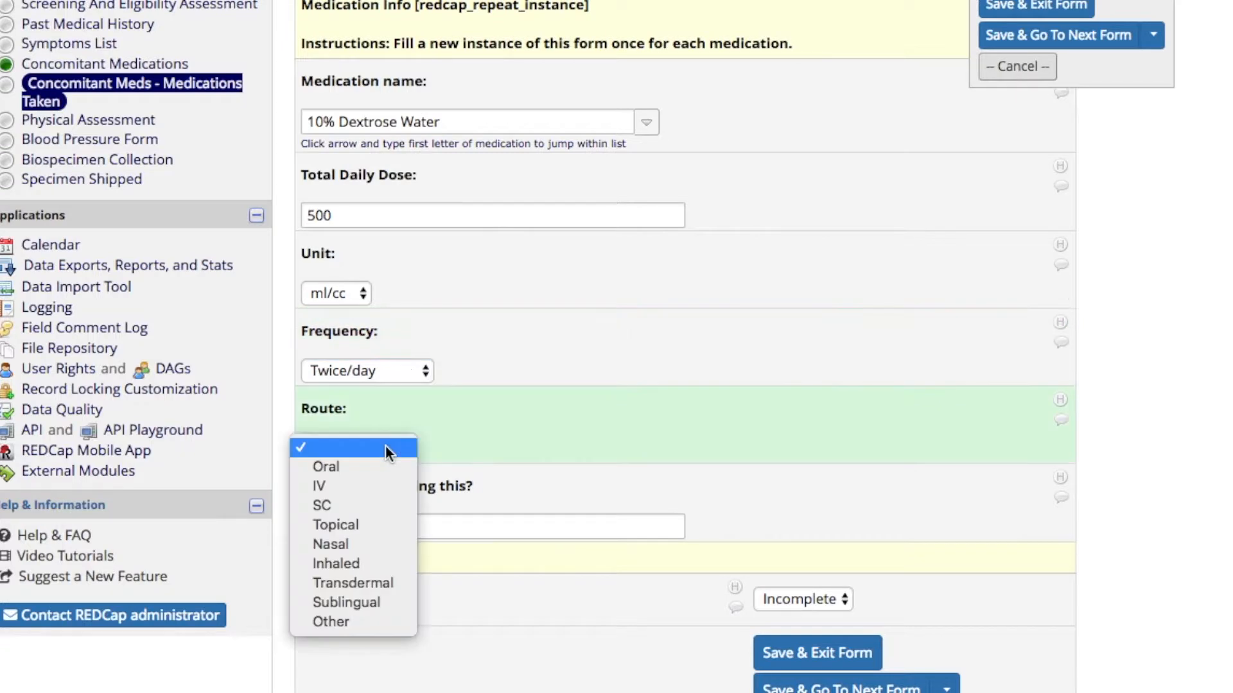
click(379, 464)
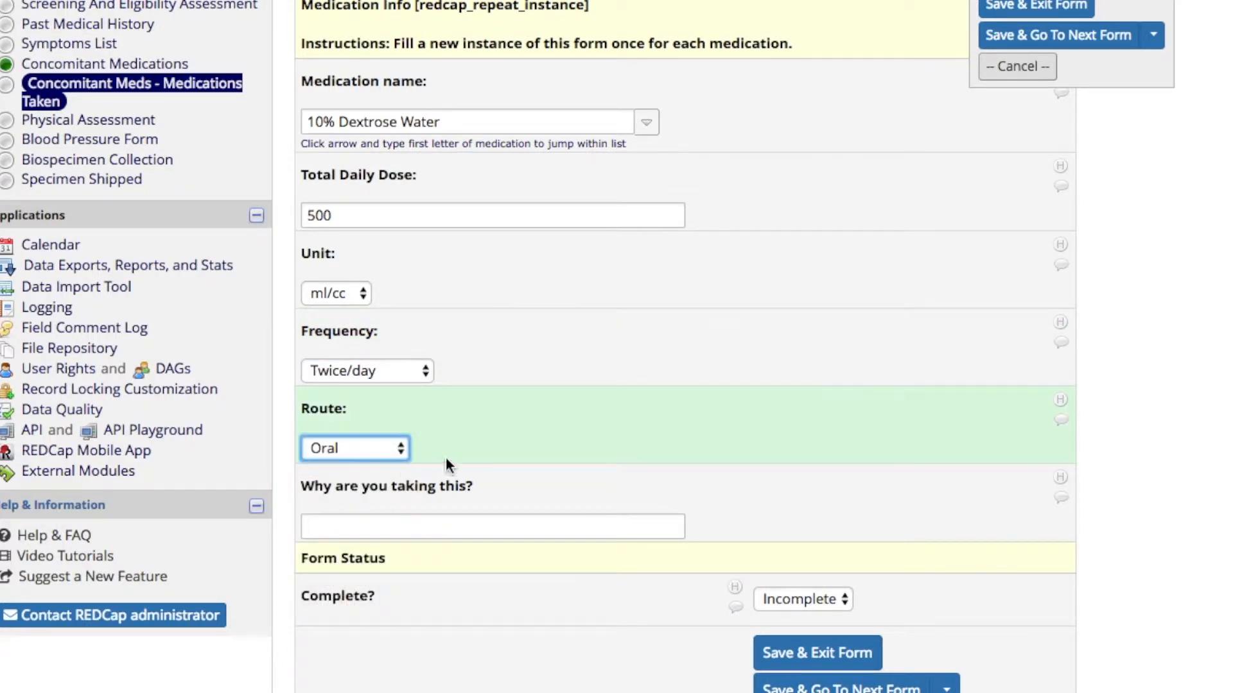
Enter "dehydration" as the reason for taking the medication
click(481, 518)
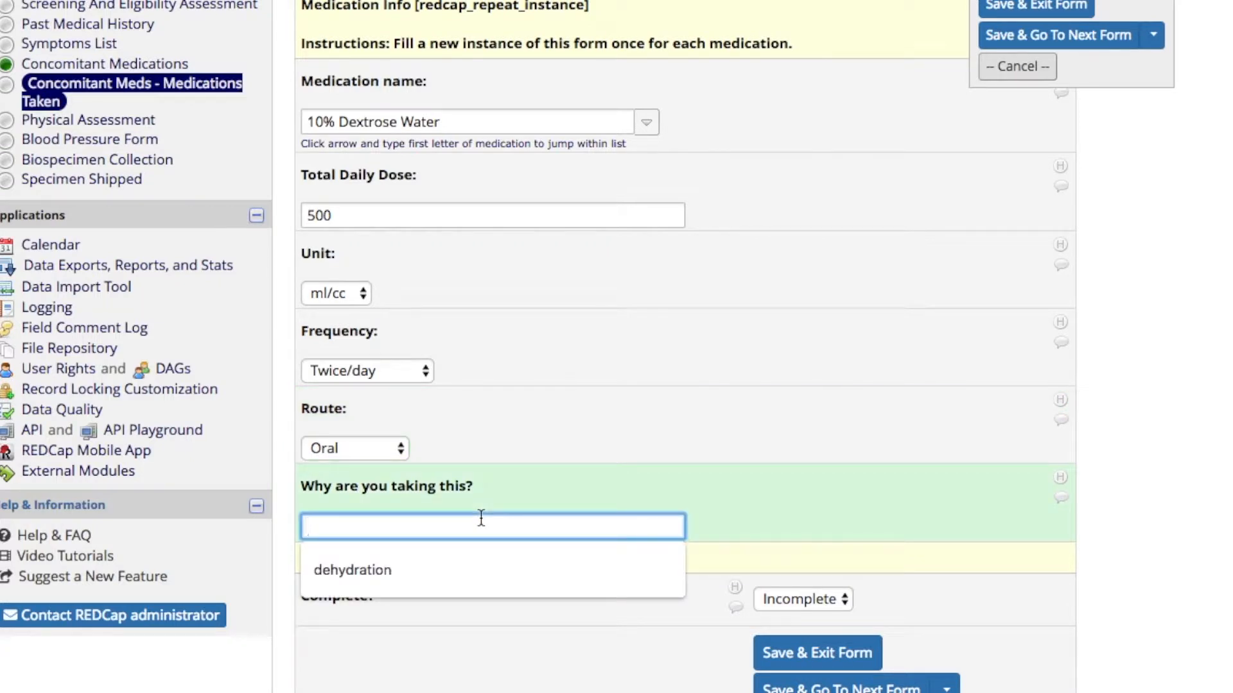
click(453, 562)
click(496, 557)
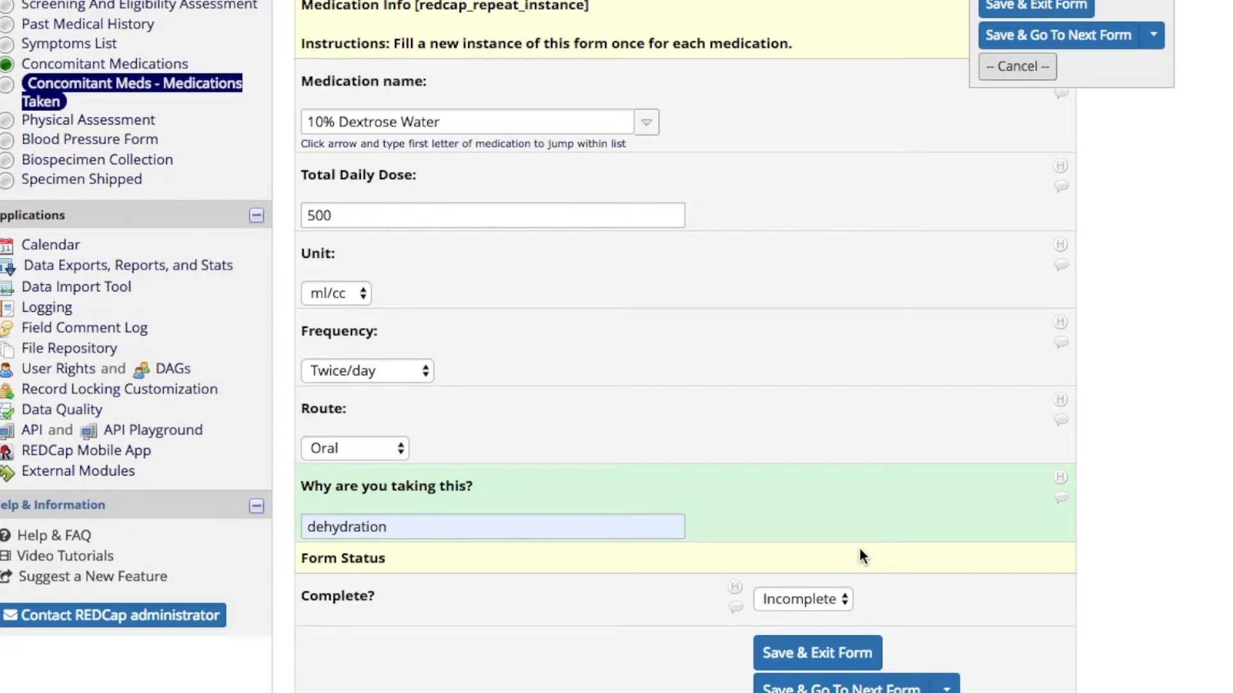
scroll(859, 547, down, 3)
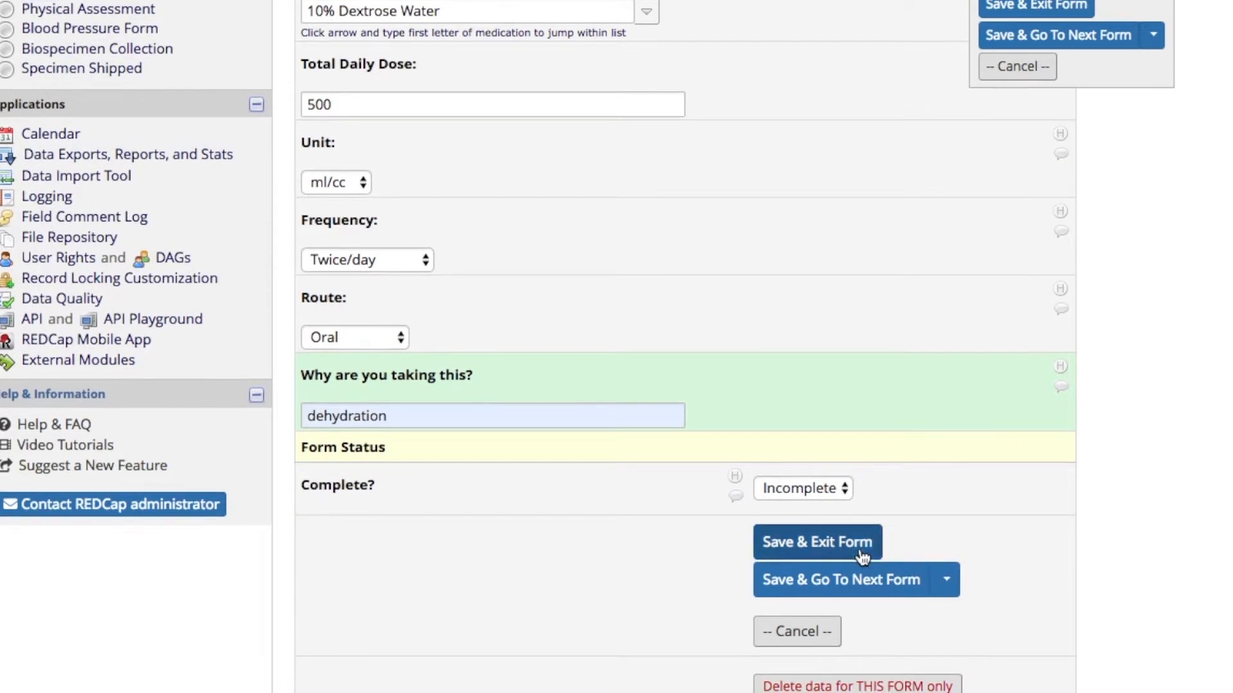
Mark the 10% Dextrose Water form as Complete and save it while adding a new instance
click(818, 487)
click(812, 523)
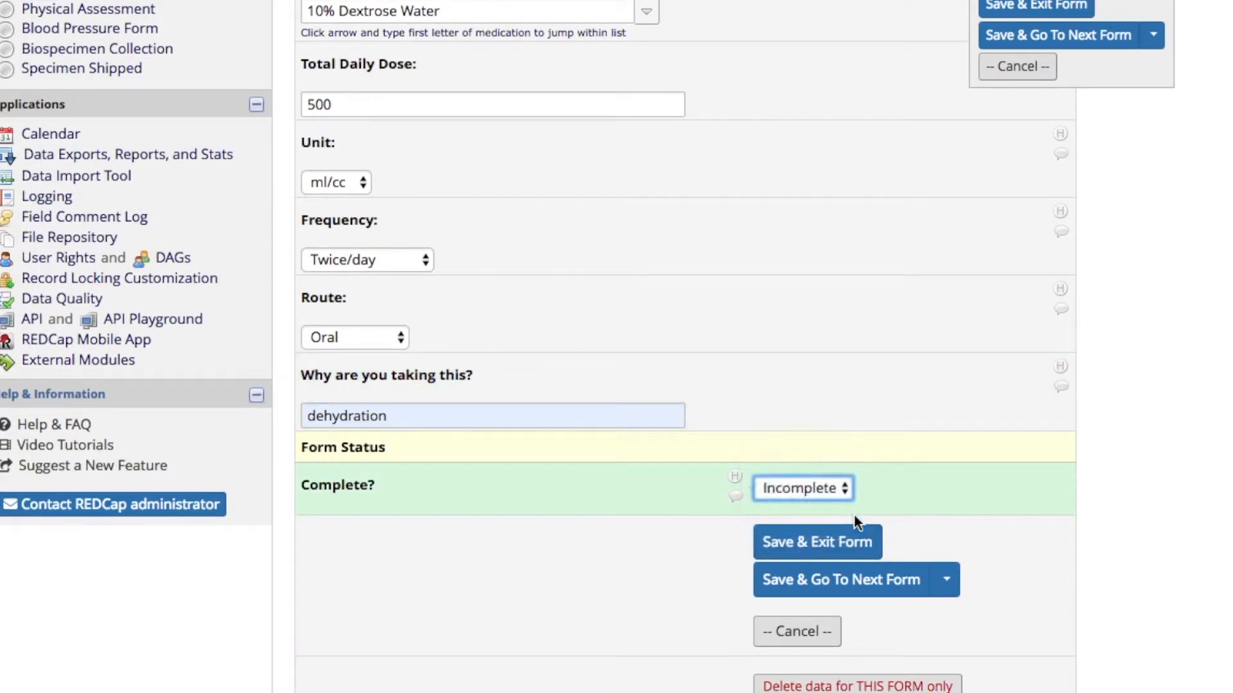
scroll(980, 514, down, 2)
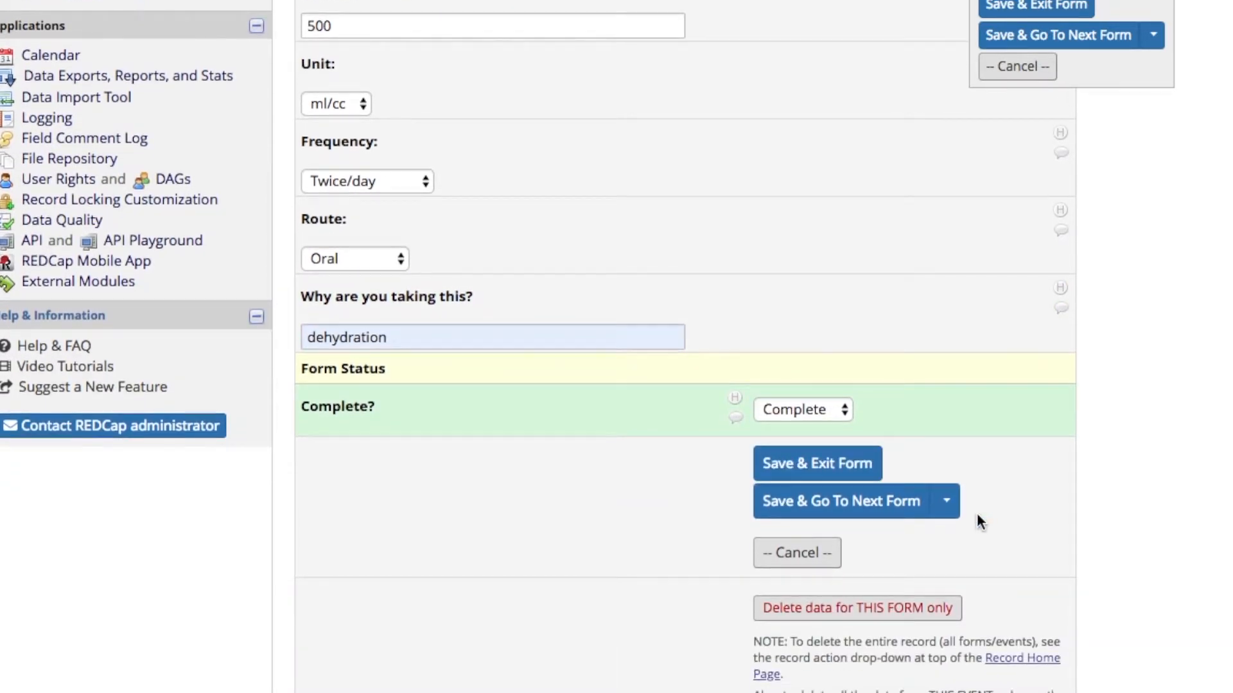
click(947, 504)
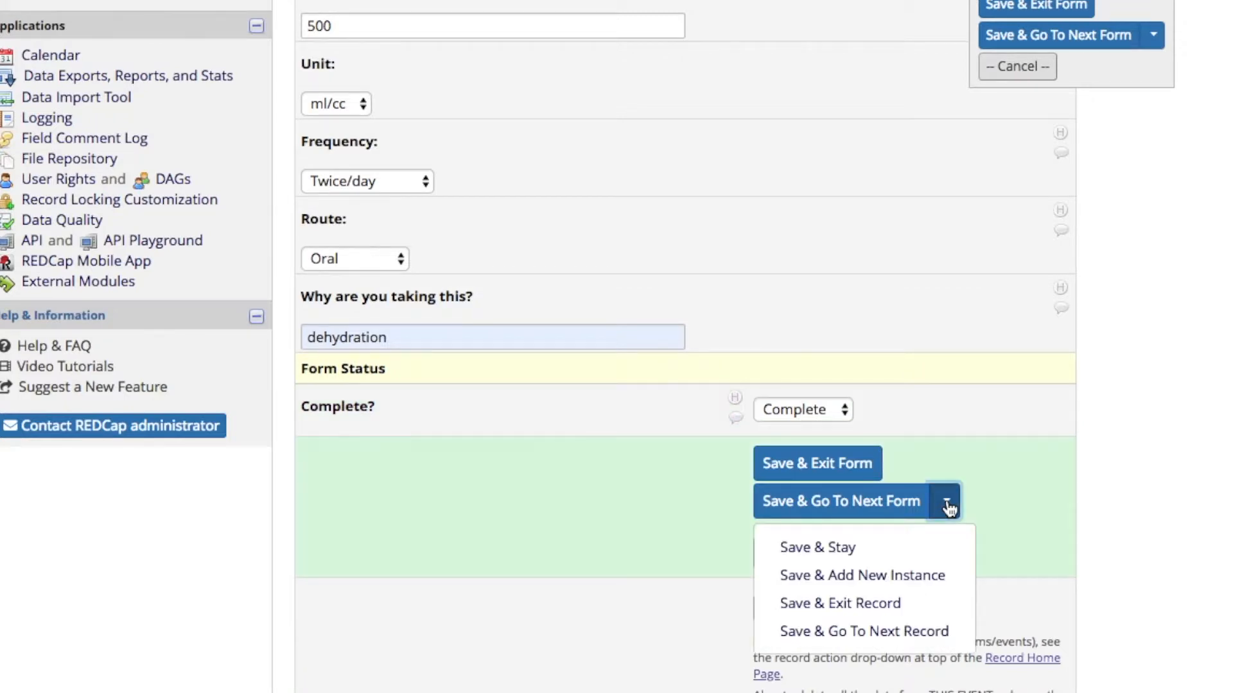
click(932, 583)
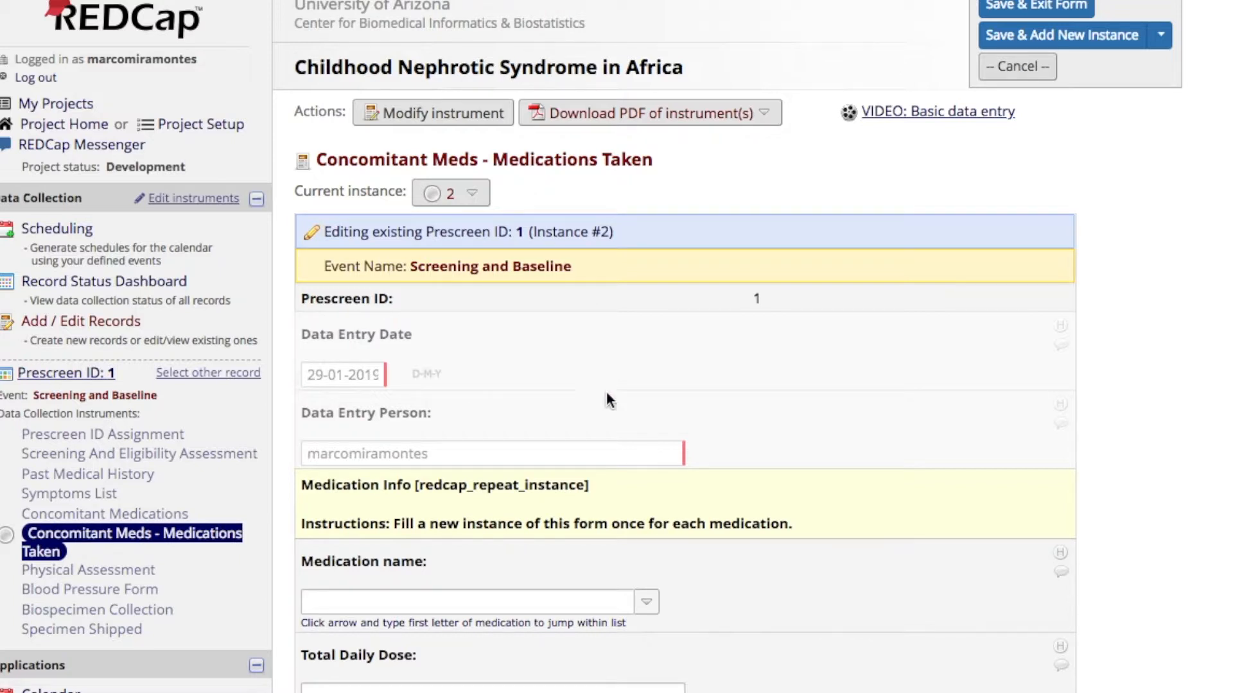
Choose 50% Dextrose Water as the medication name in the second Medications Taken instance
scroll(606, 391, down, 3)
scroll(607, 394, down, 7)
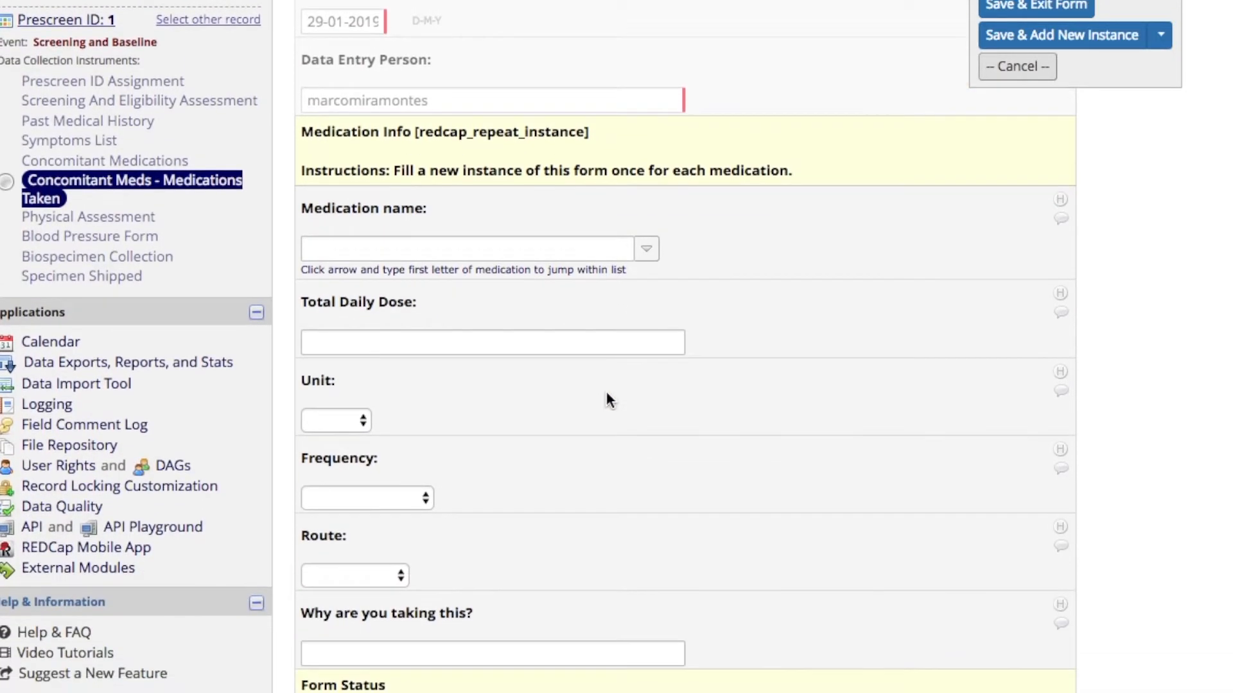
click(649, 220)
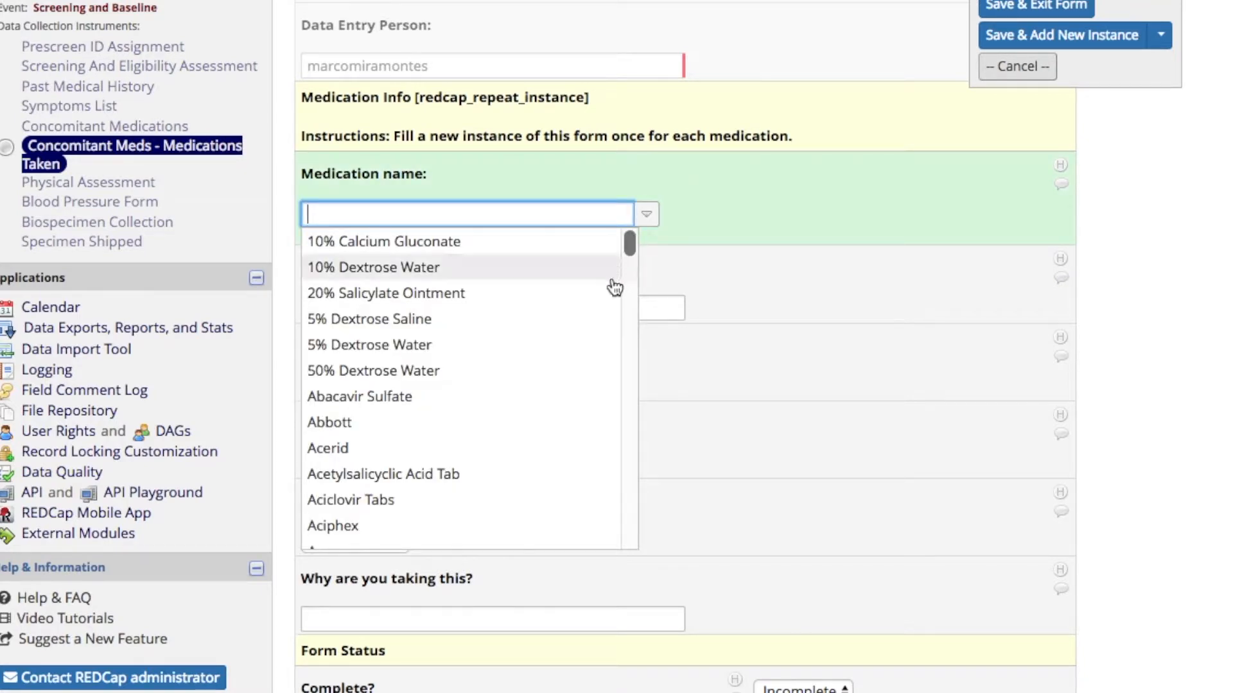
click(575, 369)
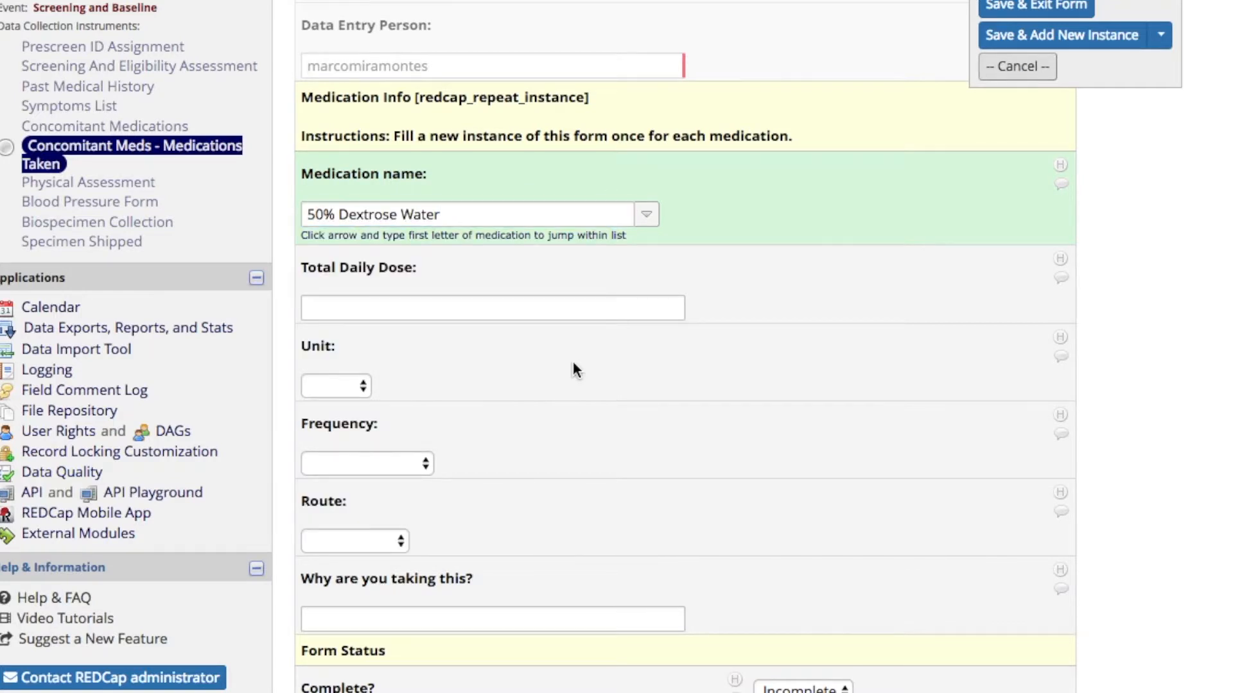
Set the second medication's total daily dose to 250 with ml/cc as the unit
scroll(573, 361, down, 3)
click(561, 222)
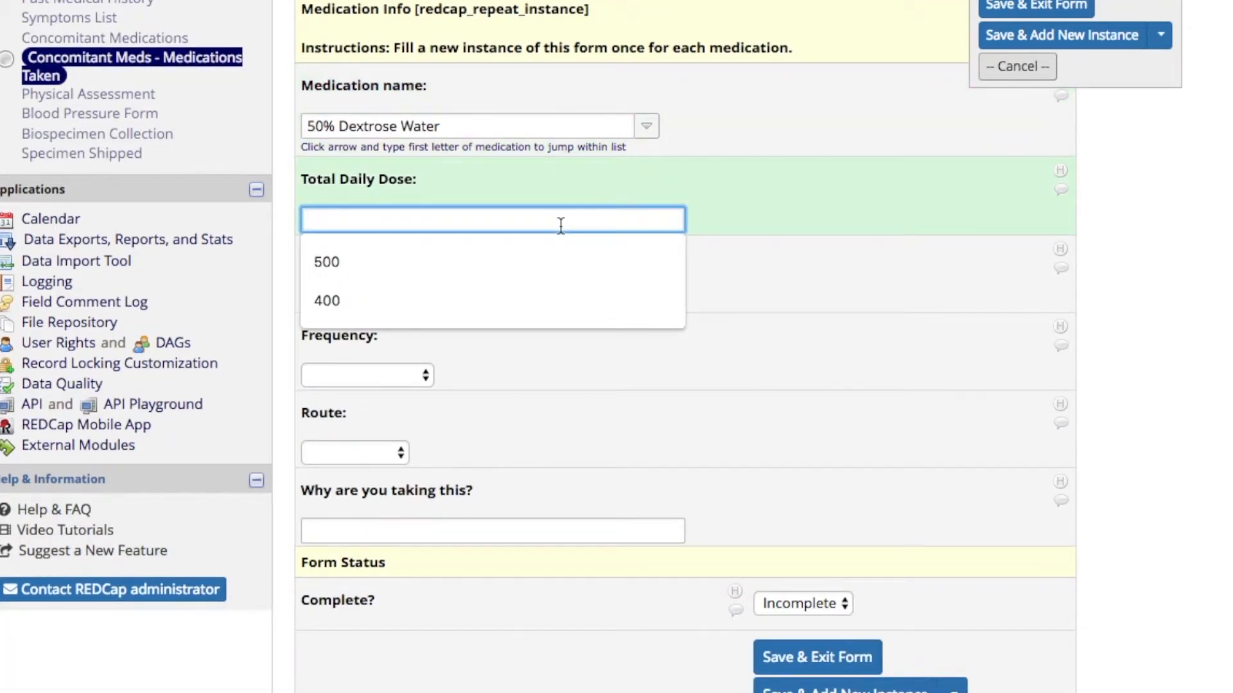
text(250)
click(509, 290)
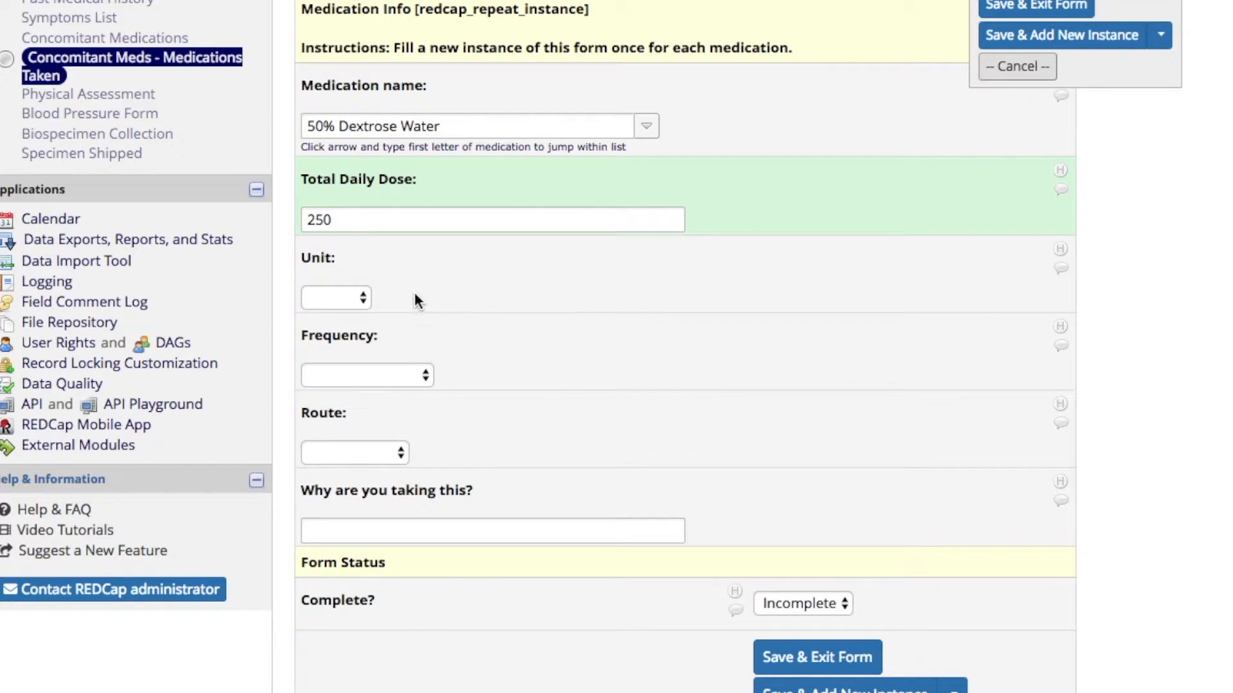
click(363, 297)
click(345, 357)
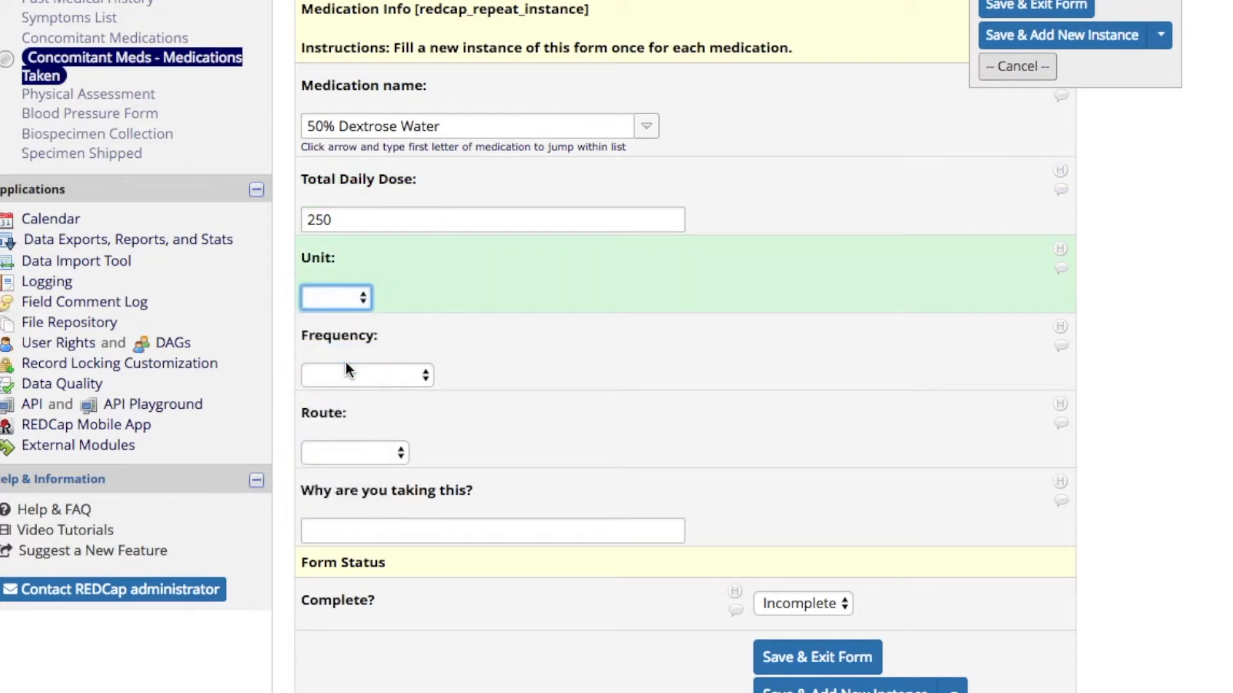
click(349, 305)
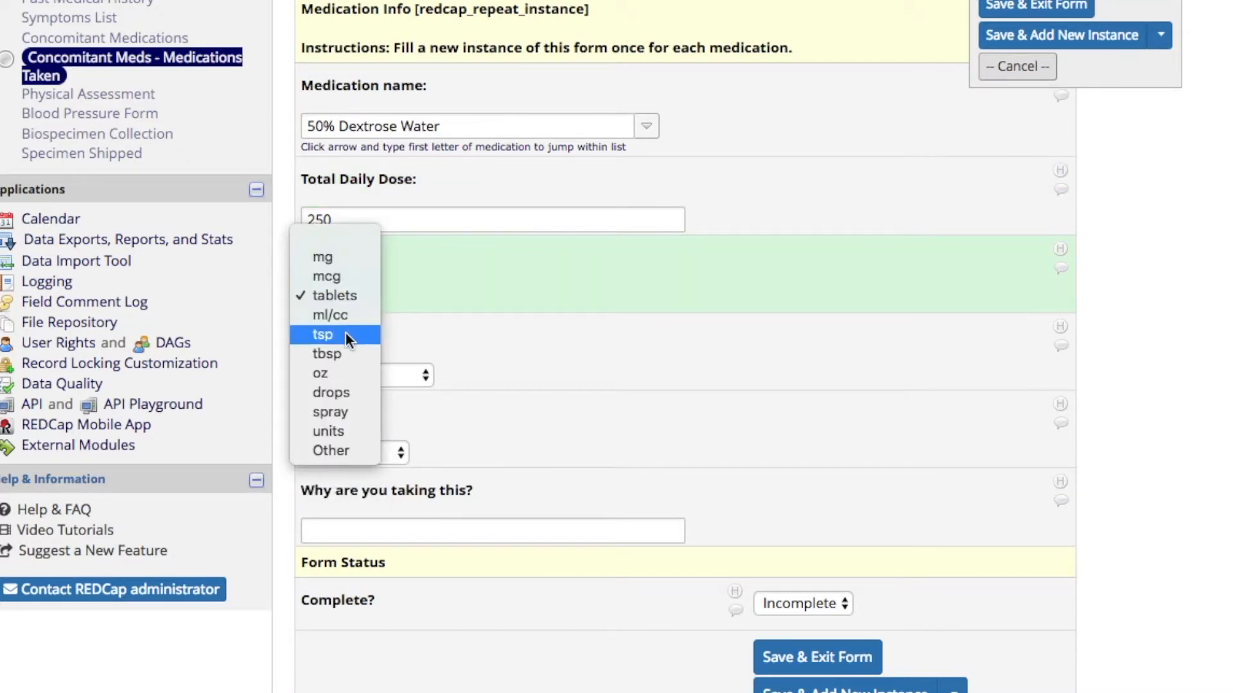
click(348, 316)
Set the 50% Dextrose Water frequency to Every day and its route to IV
click(367, 372)
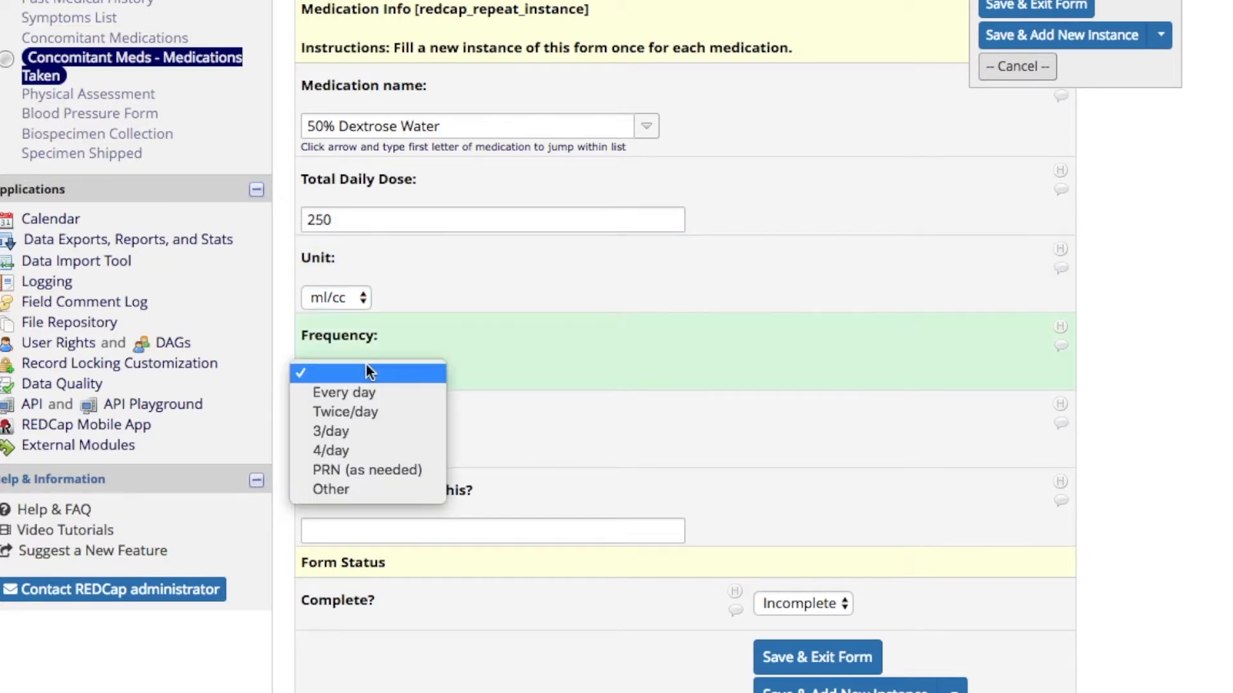
click(404, 391)
scroll(521, 400, down, 3)
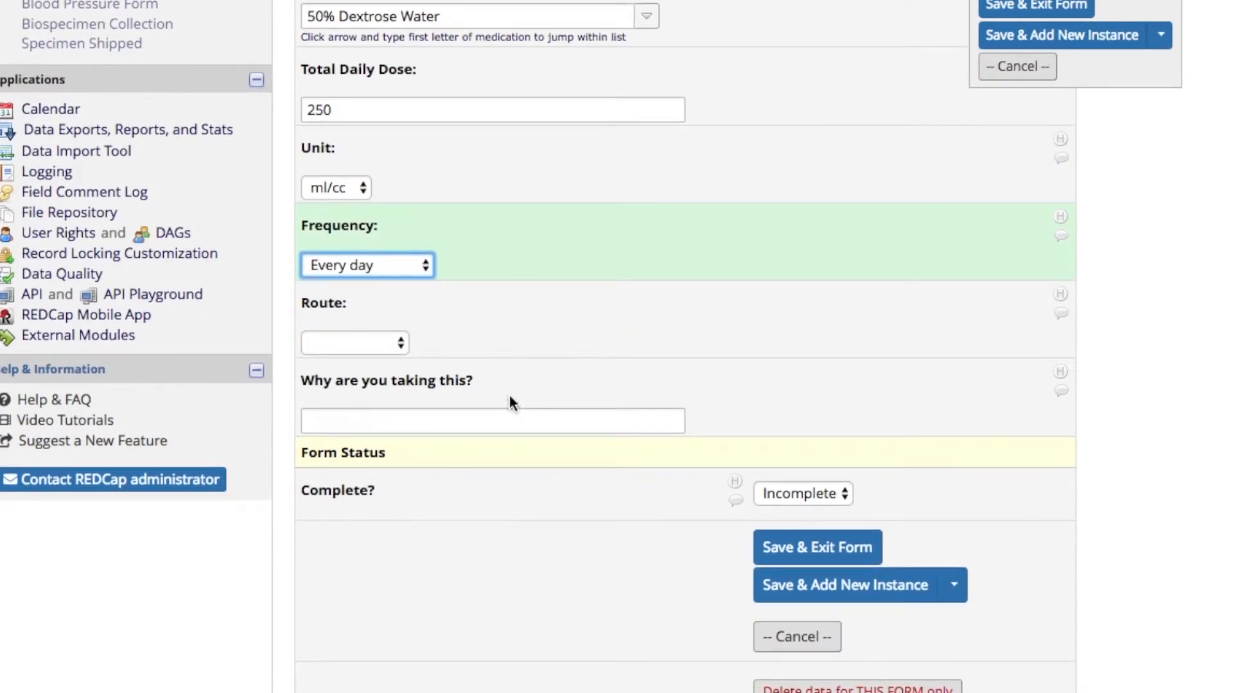
click(384, 344)
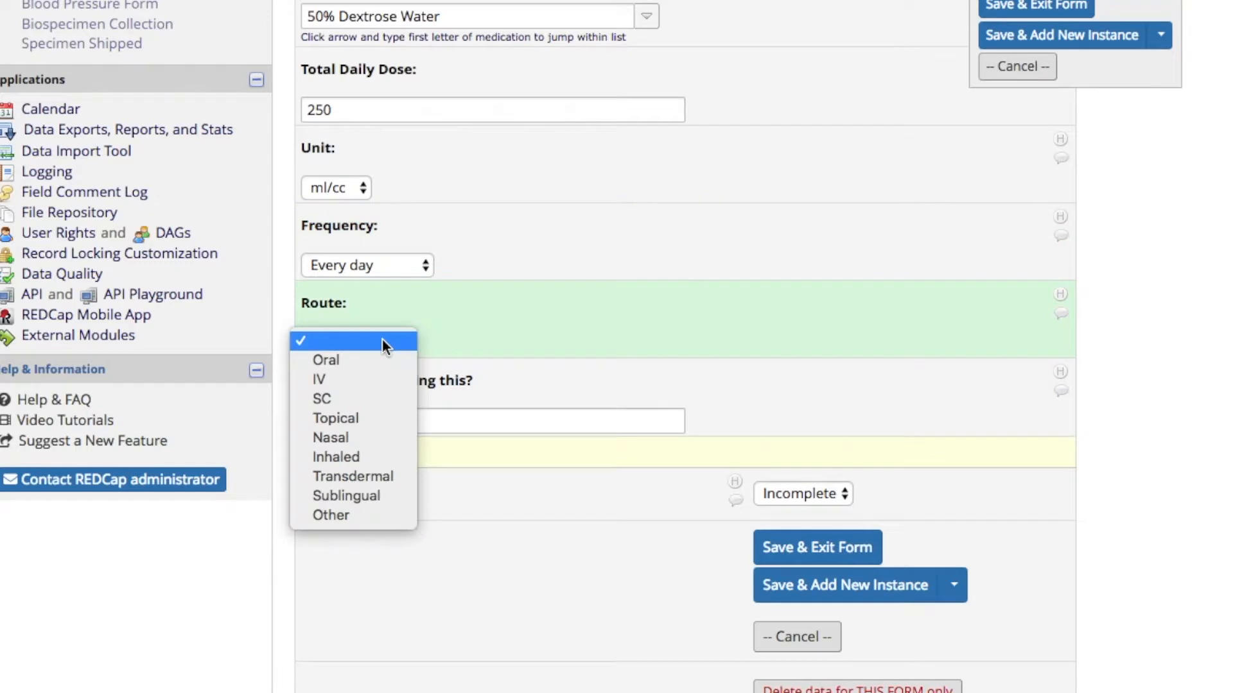
click(369, 379)
Enter "hypoglycemia" as the reason for taking 50% Dextrose Water
click(432, 418)
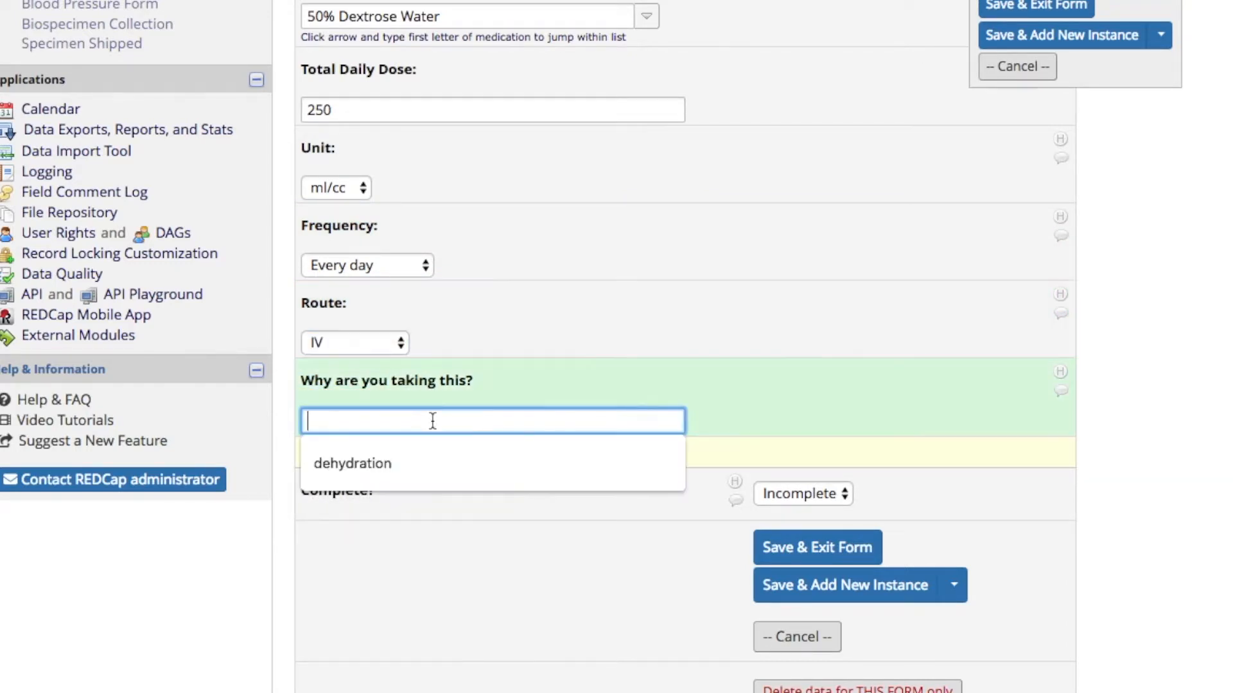
text(hy)
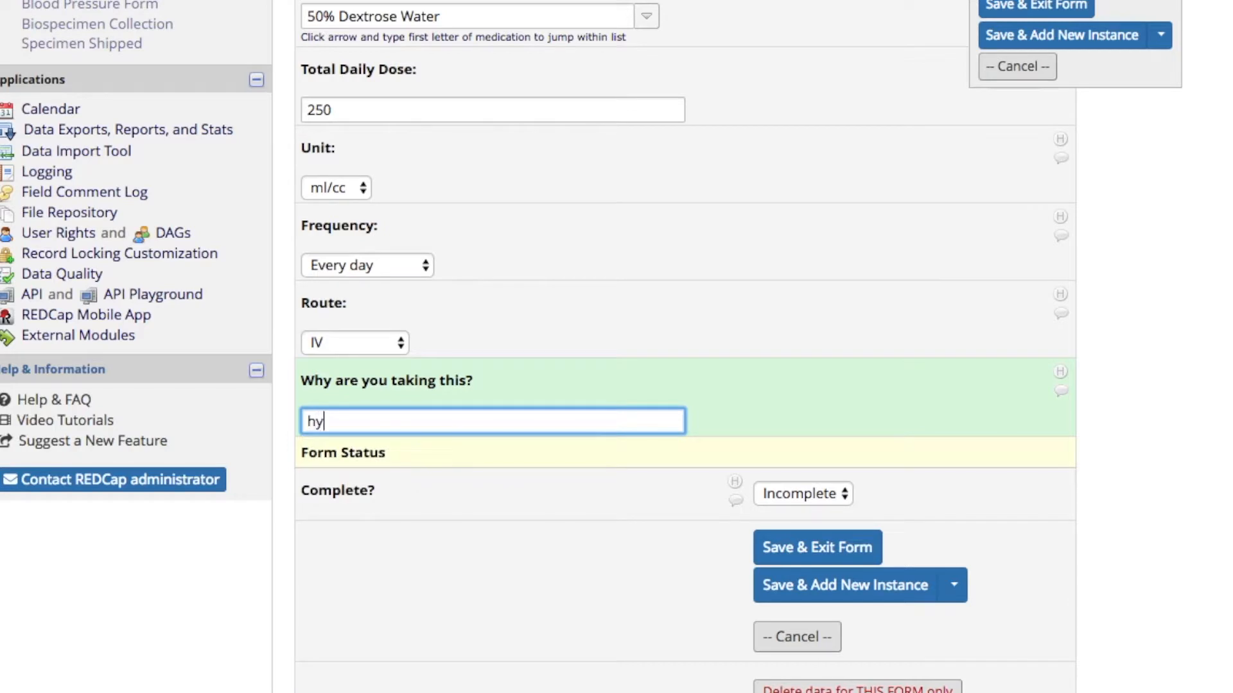
text(poglycemia)
click(792, 423)
Mark the second medication's form as Complete, then save it and exit the record
scroll(791, 420, down, 3)
click(822, 406)
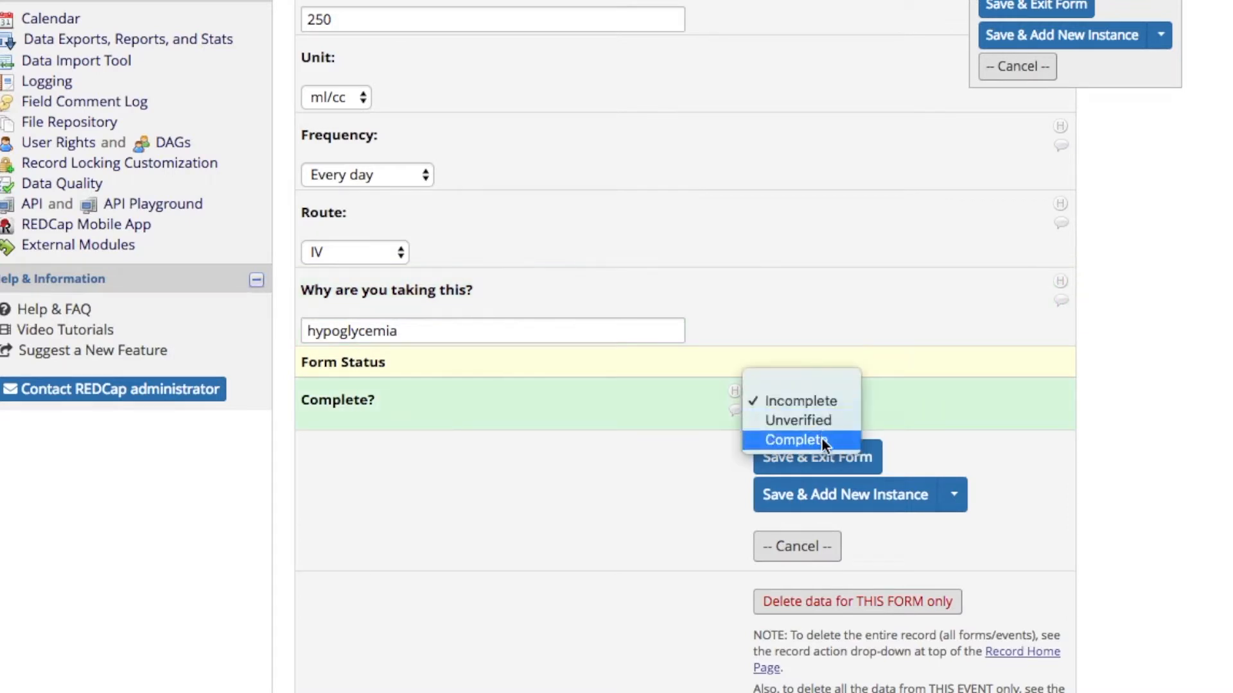
click(822, 439)
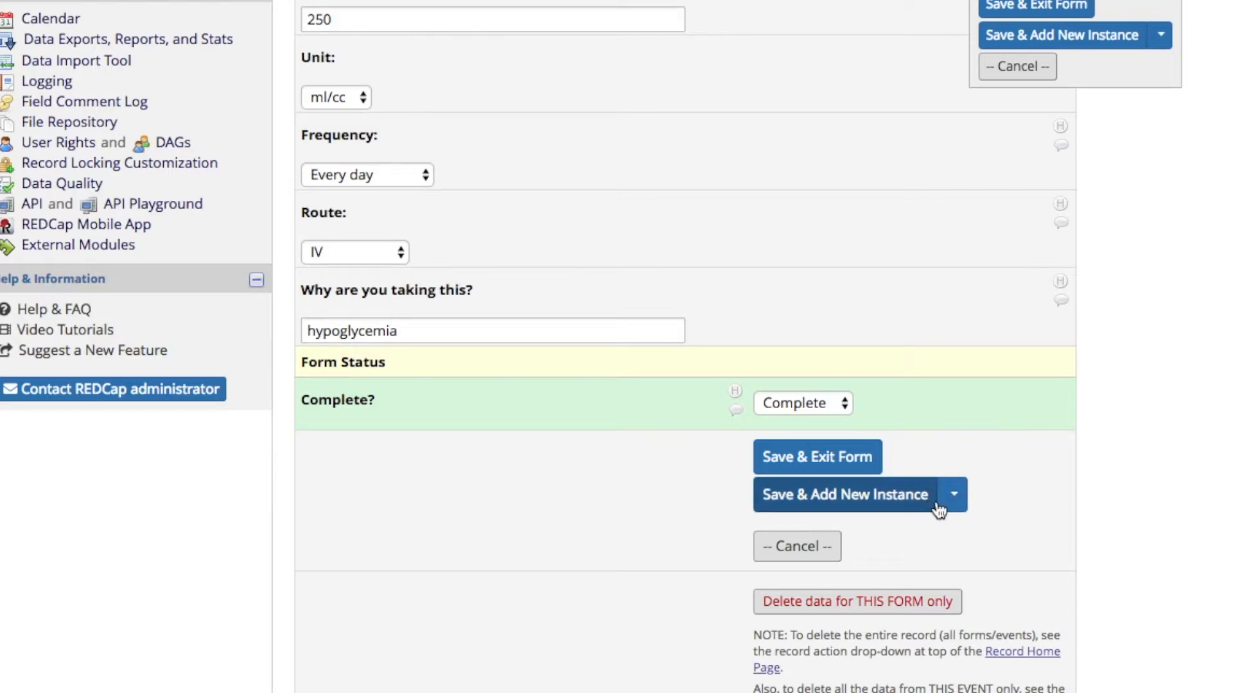
click(954, 509)
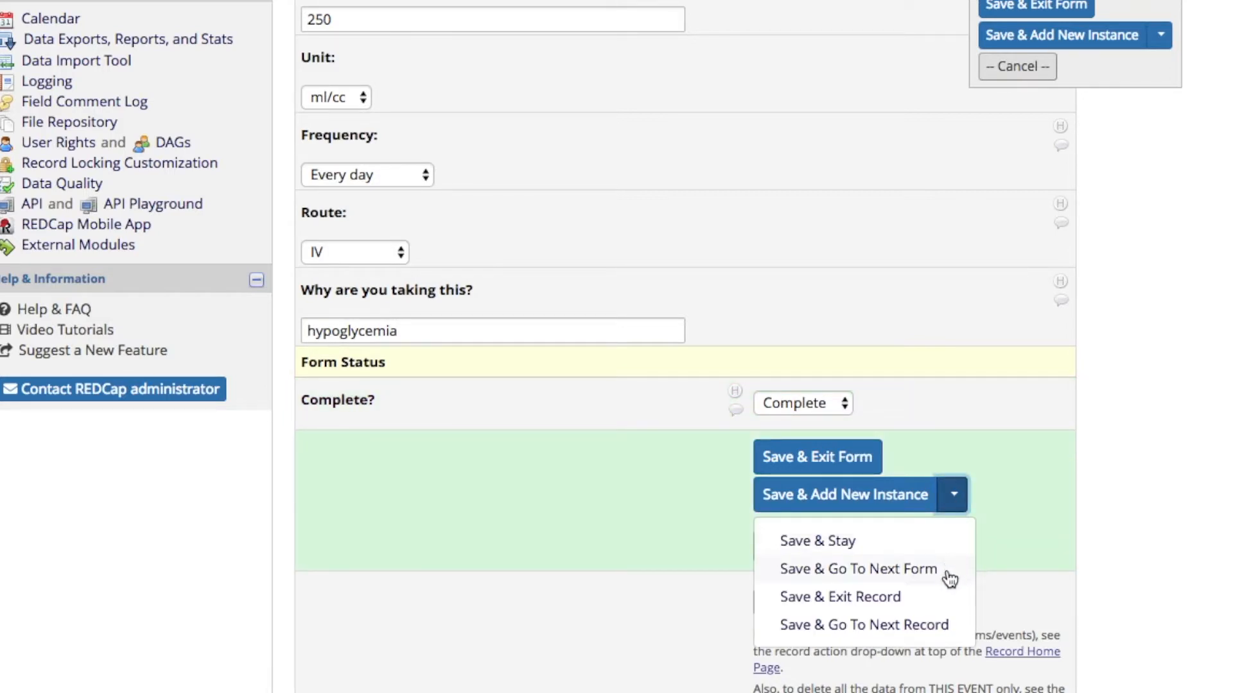
click(908, 598)
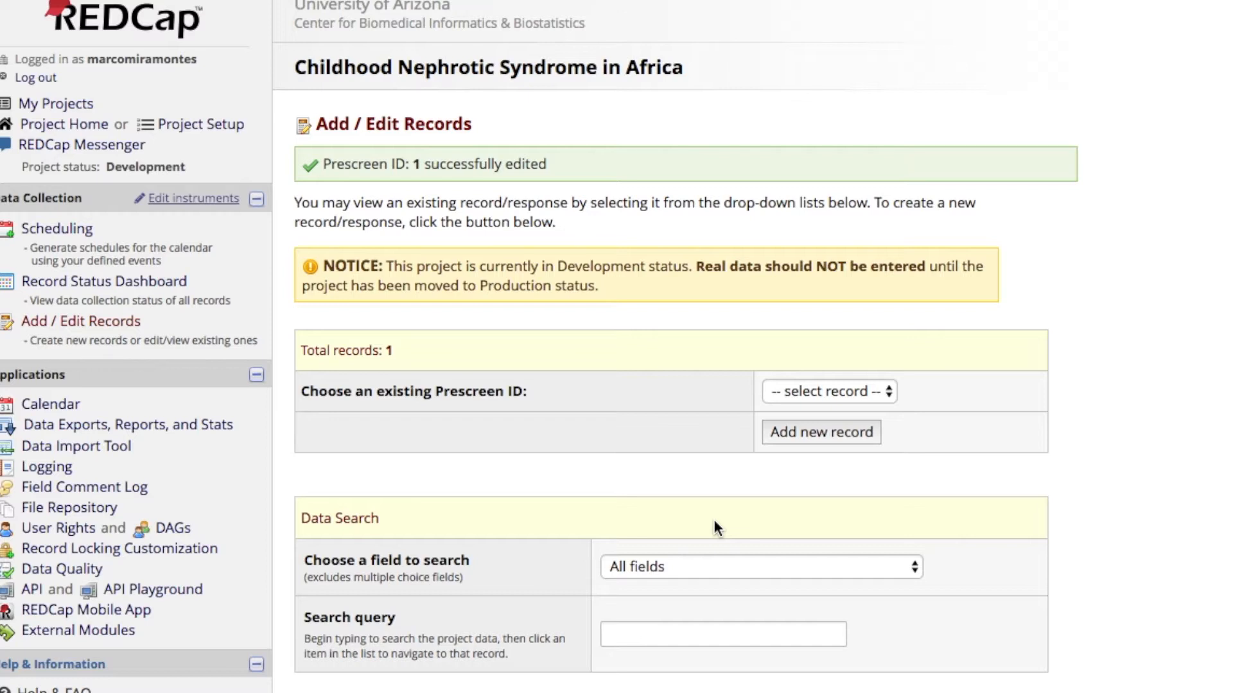
Reopen Prescreen ID 1 and open its second Medications Taken instance under Screening and Baseline
click(808, 398)
click(808, 400)
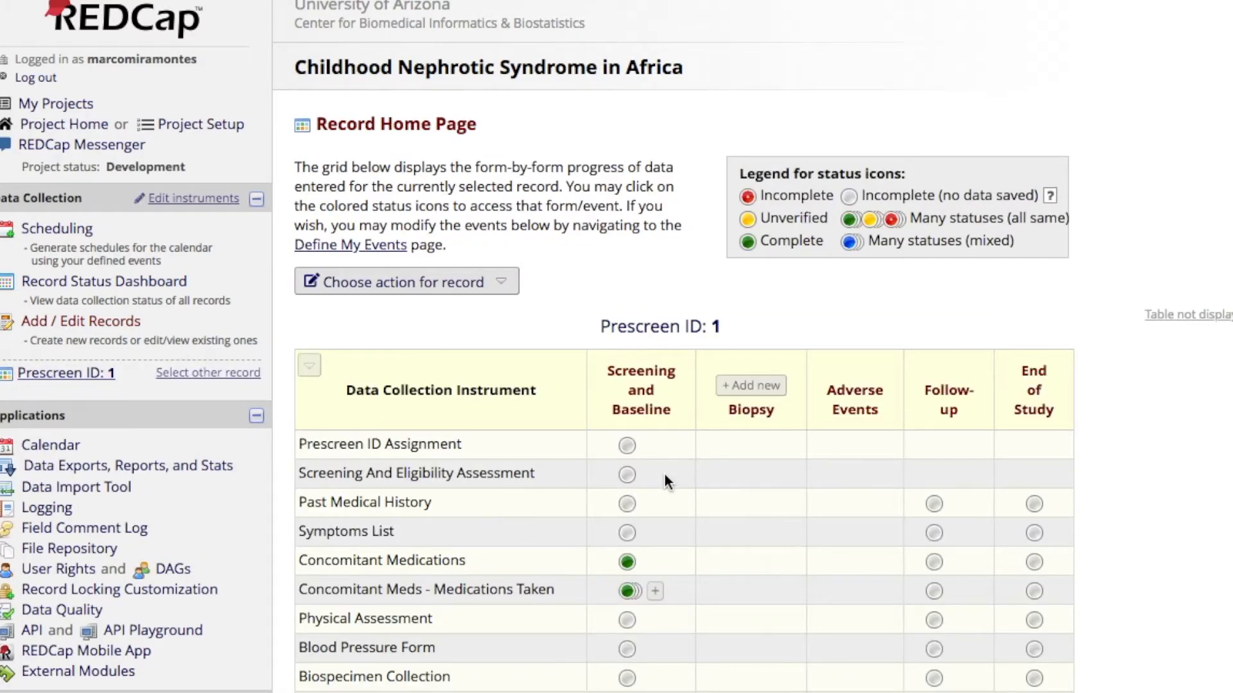
scroll(664, 472, down, 5)
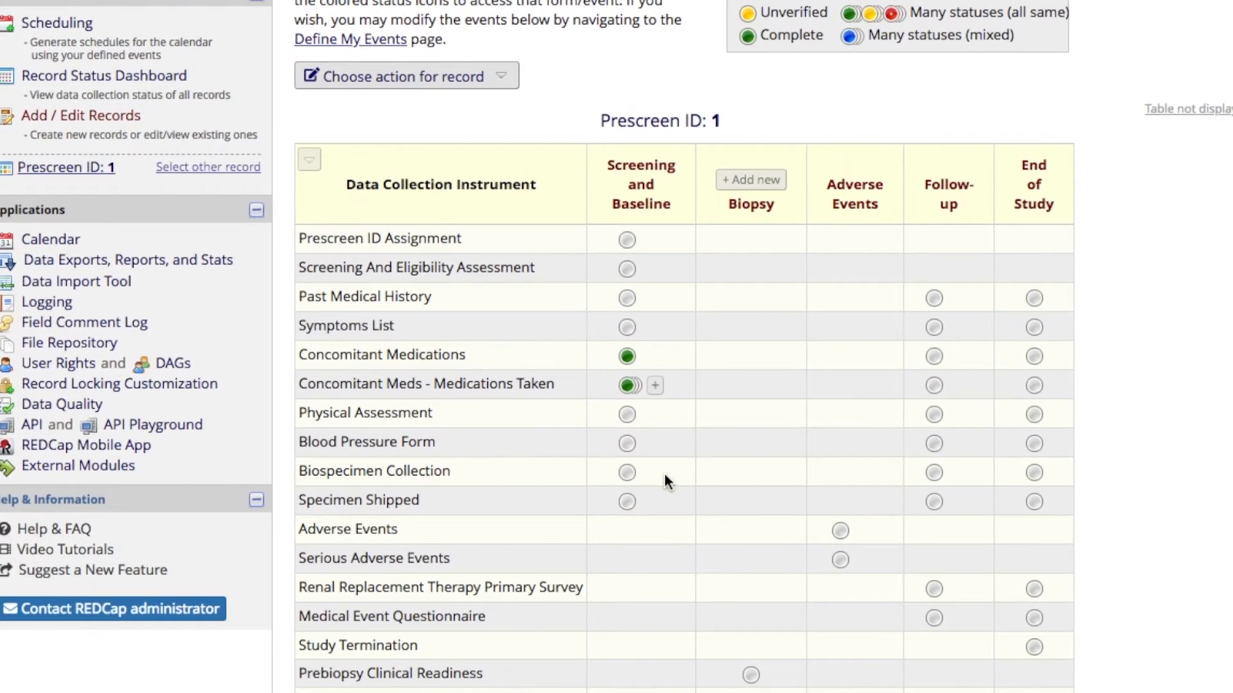
click(629, 385)
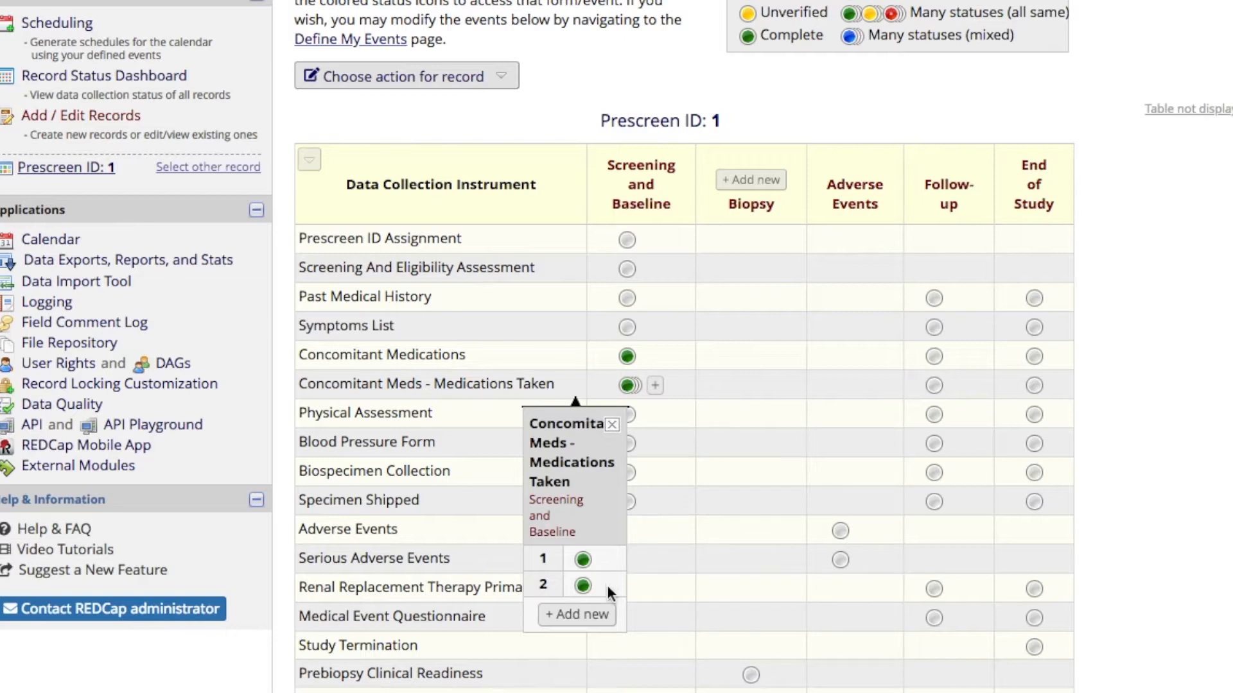
click(583, 587)
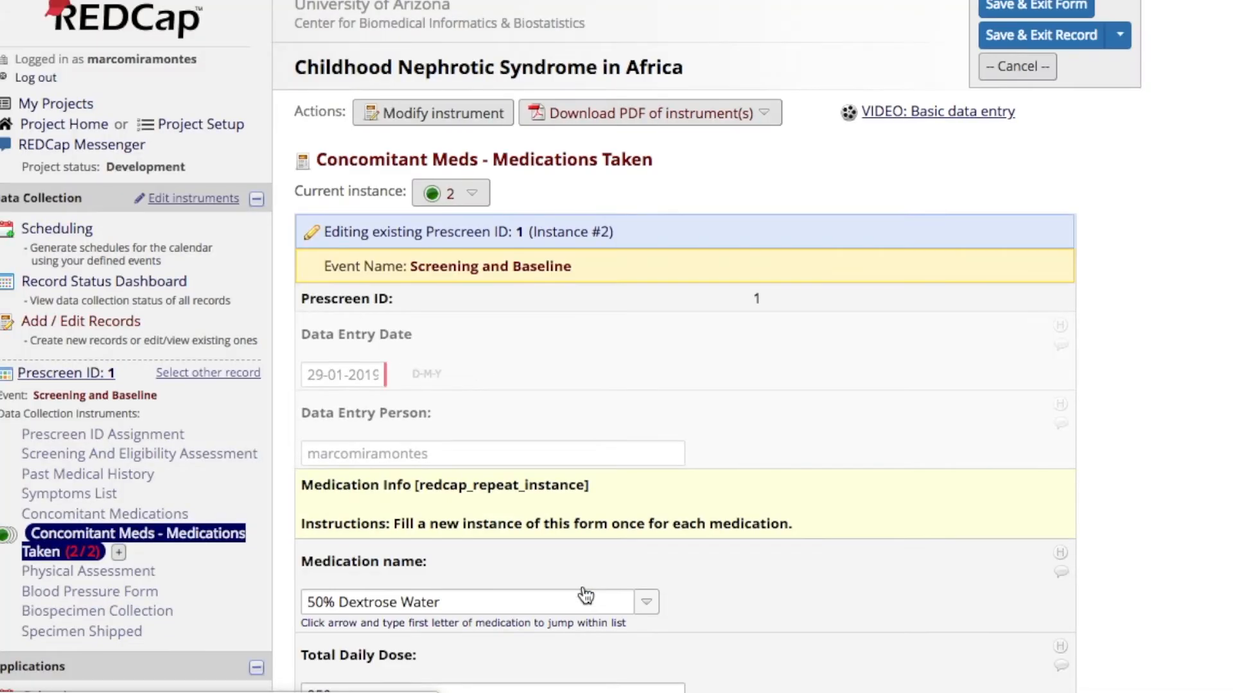
Review the second instance's medication entries and its save options, then save and exit the form
scroll(586, 596, down, 2)
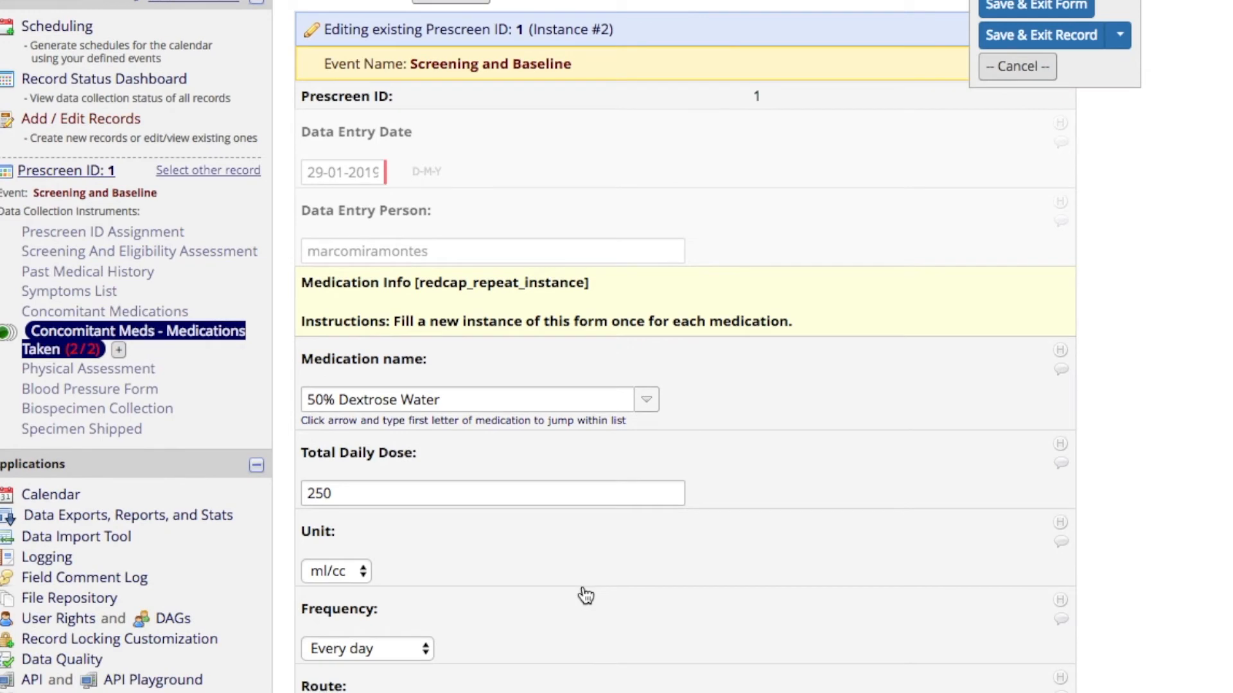
scroll(586, 595, down, 8)
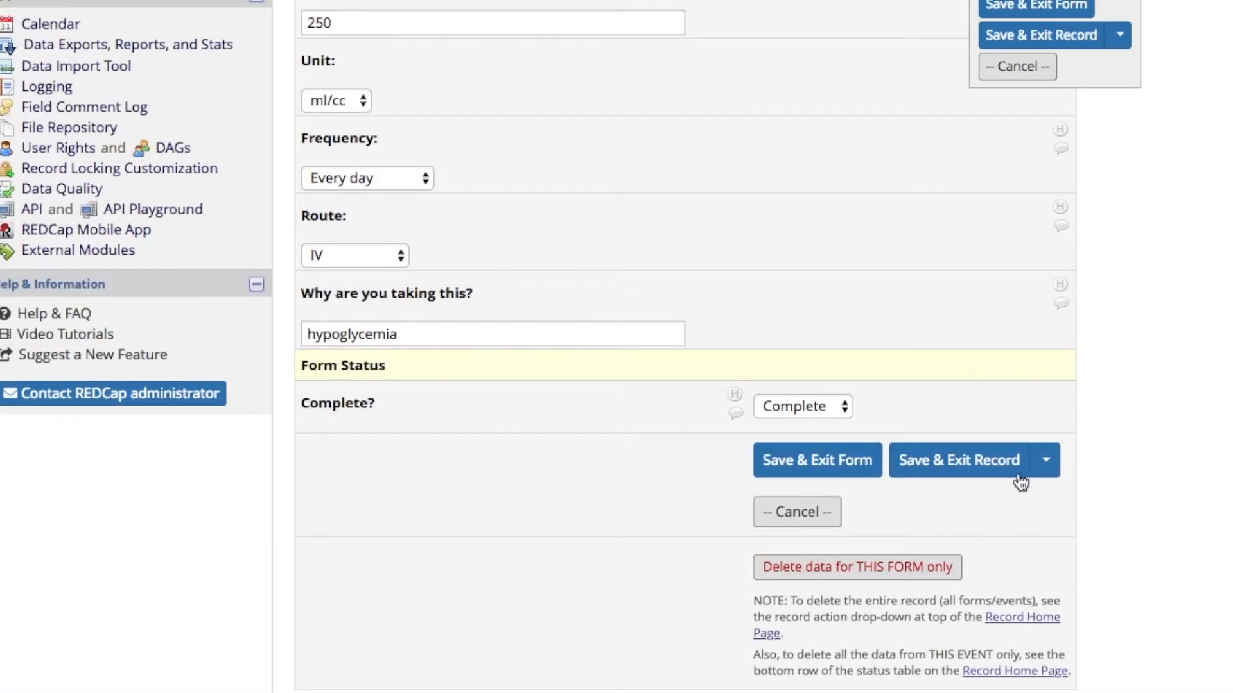
click(1046, 460)
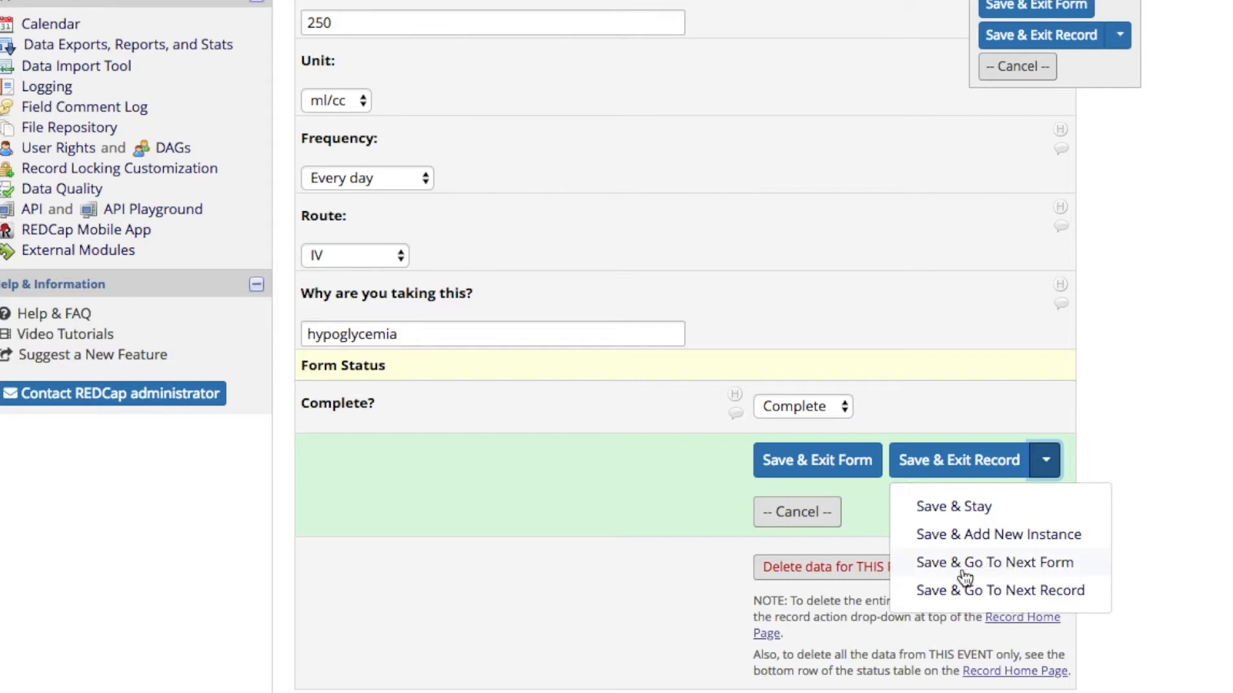
click(861, 458)
scroll(864, 457, down, 5)
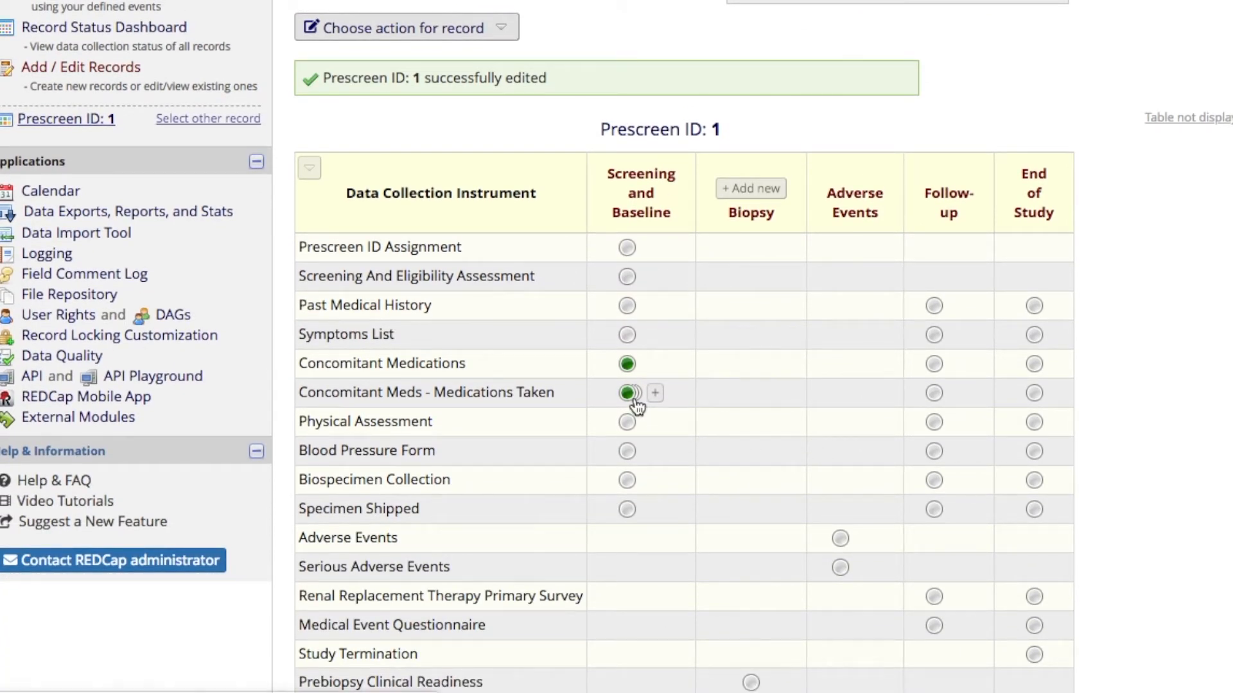
click(631, 392)
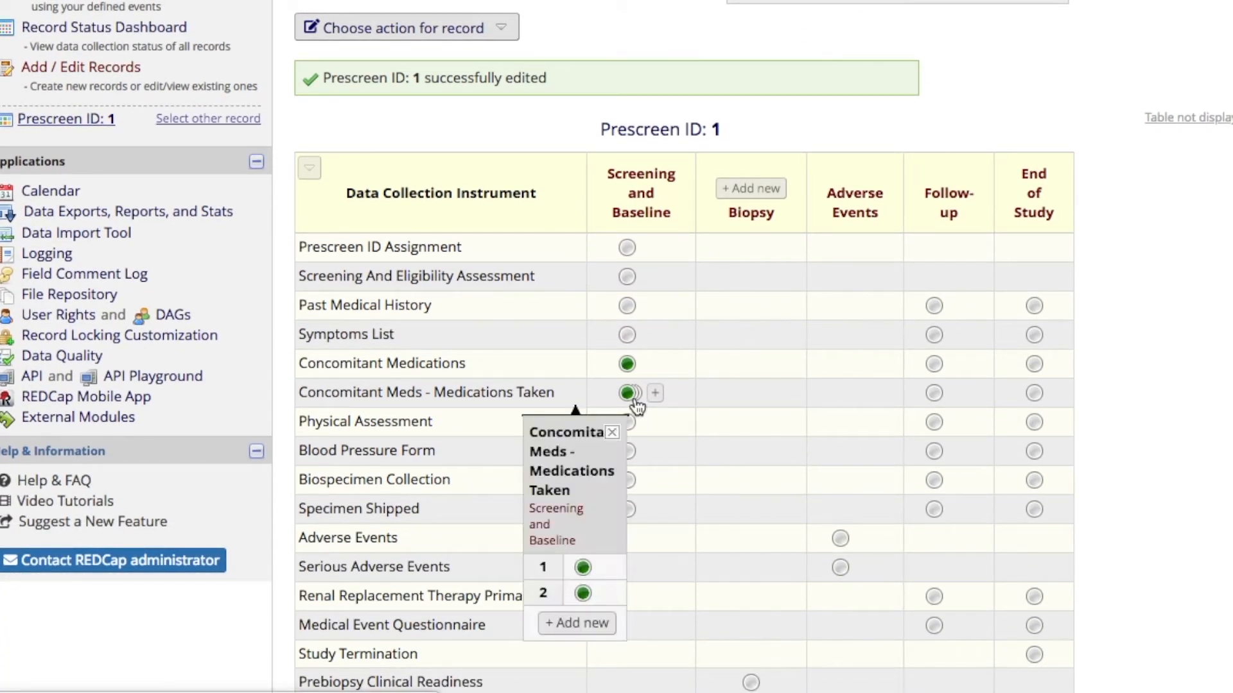
click(607, 633)
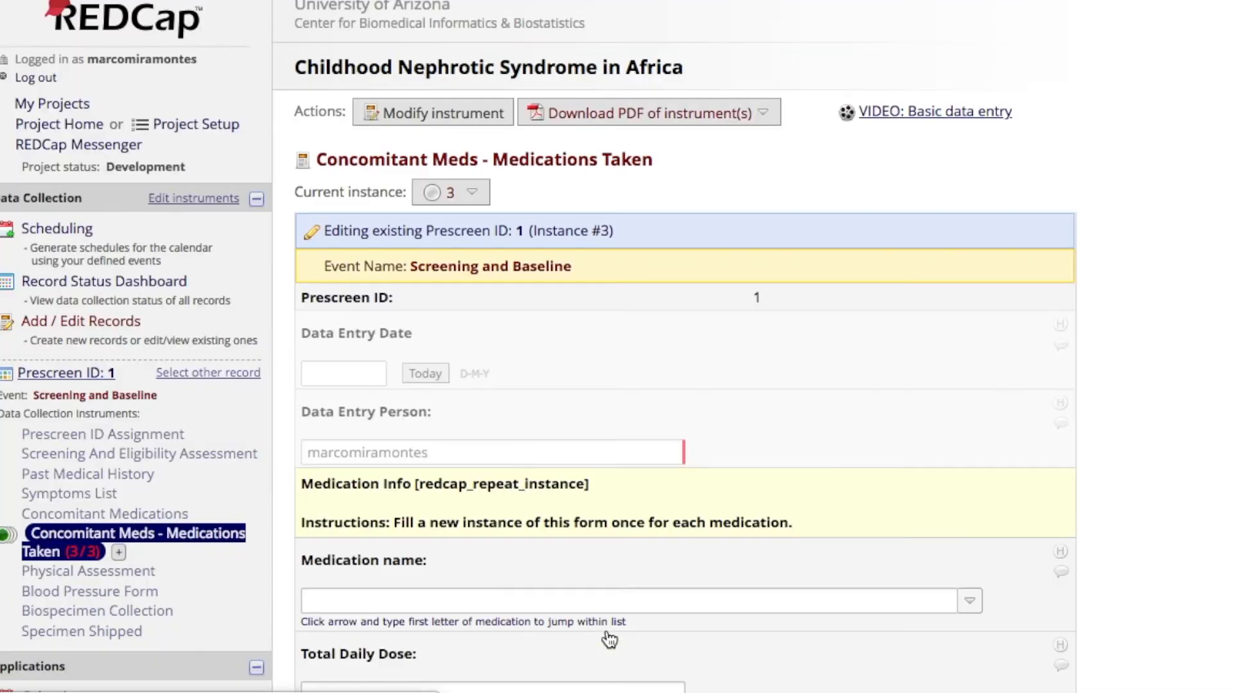
scroll(608, 639, down, 1)
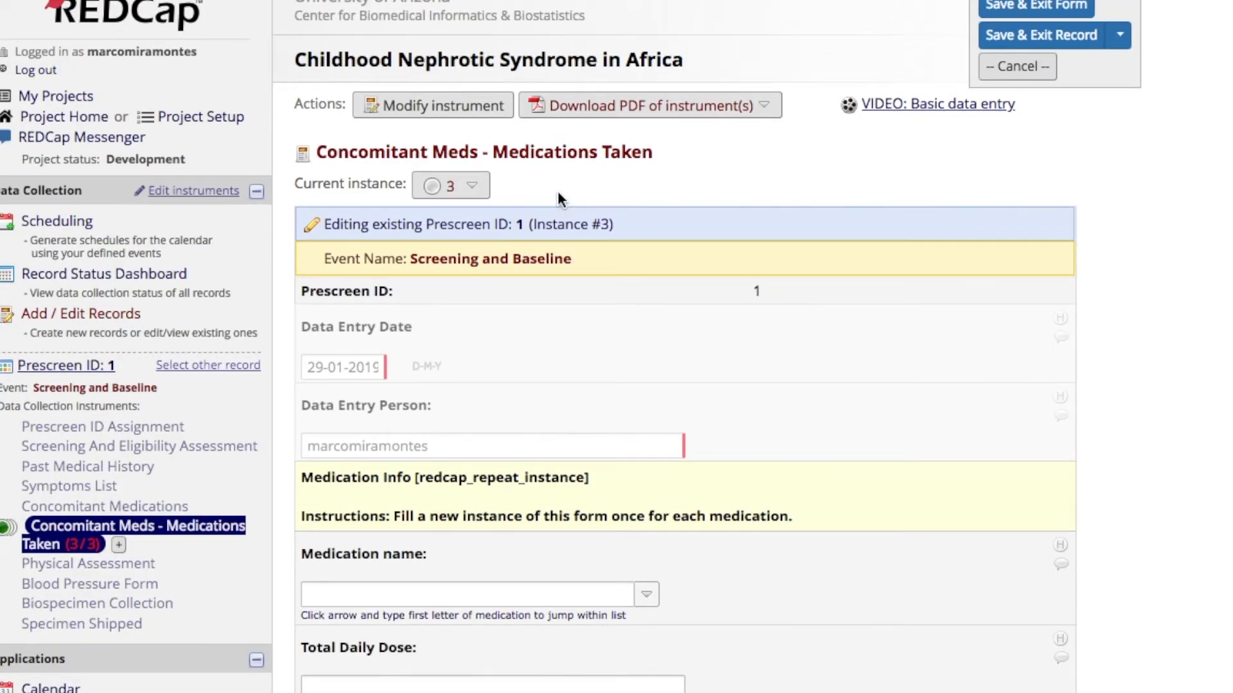
scroll(557, 190, down, 10)
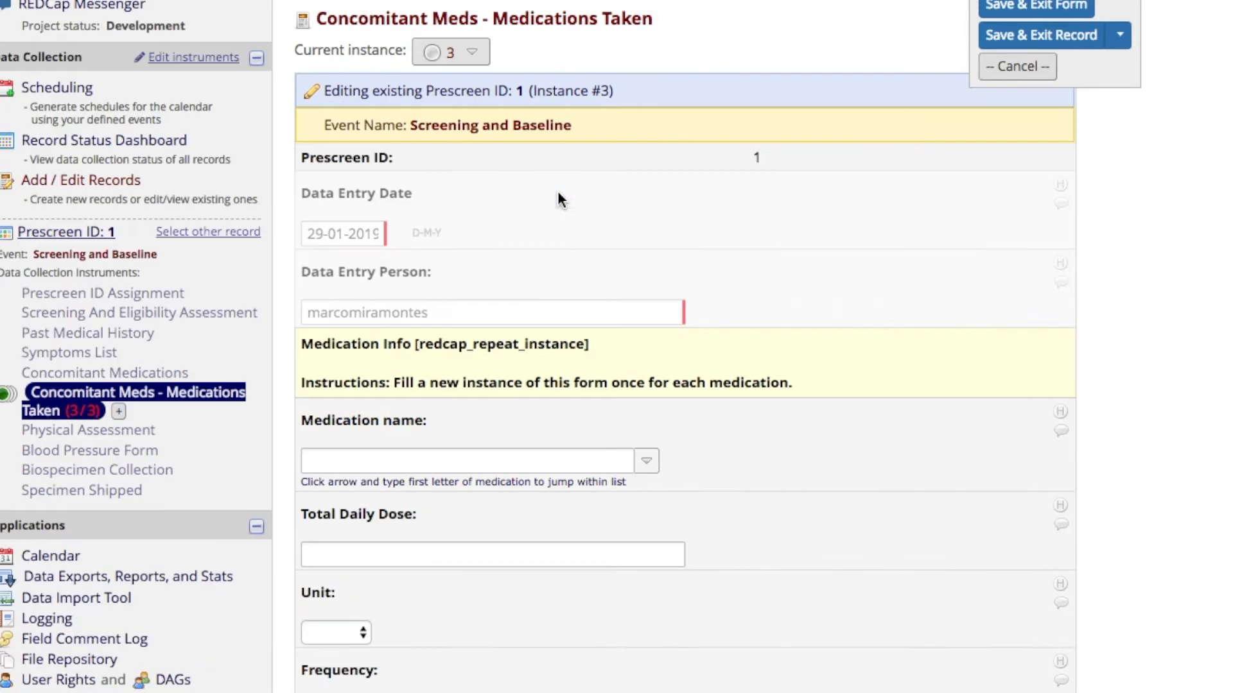
click(763, 404)
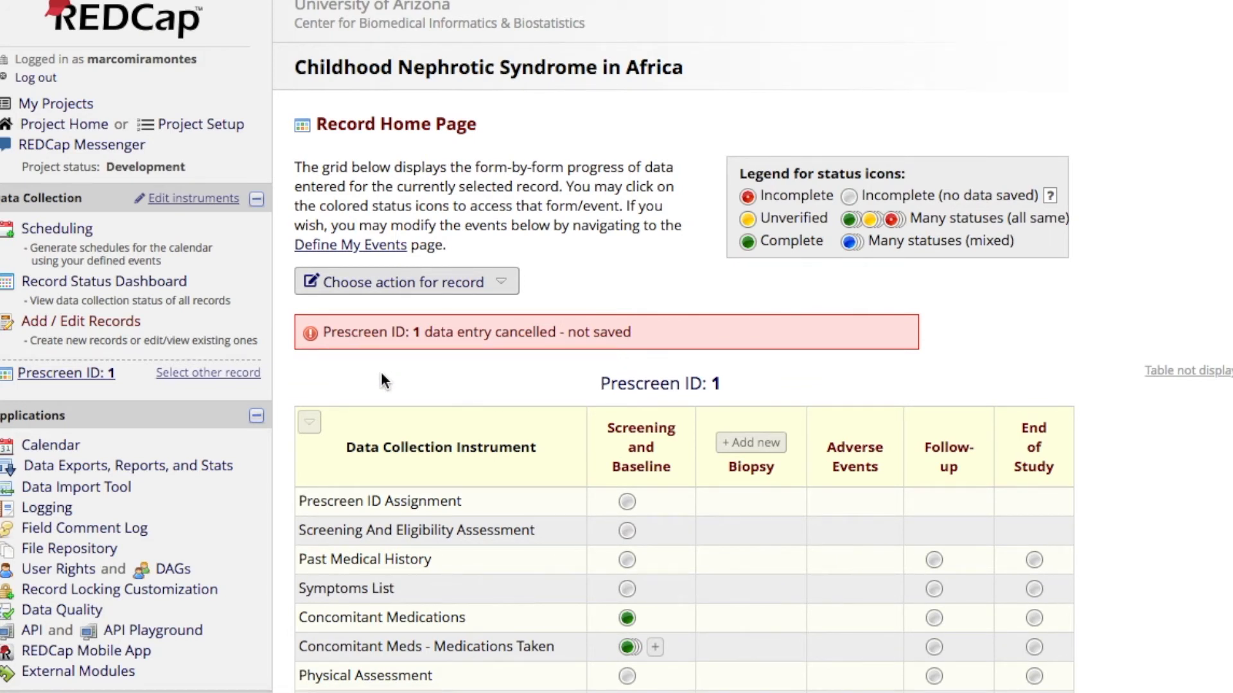
Check the Medications Taken instances for record 1 in the Record Status Dashboard, then close the instance list
click(130, 329)
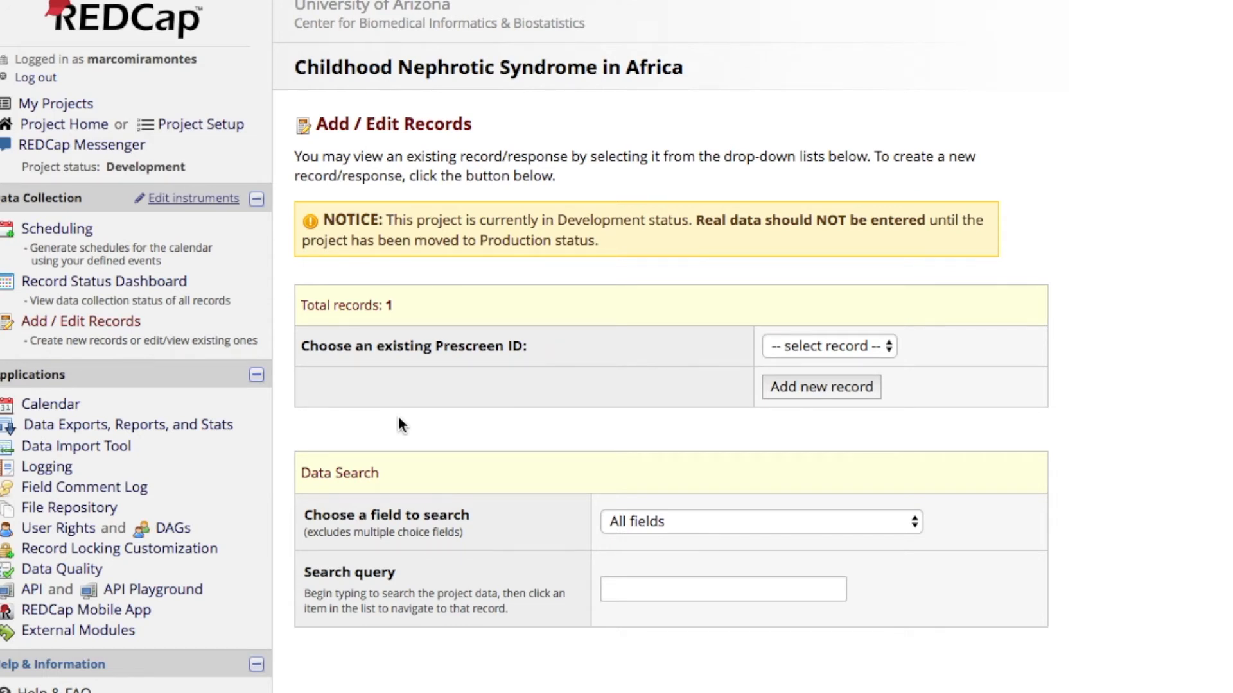
click(165, 281)
scroll(491, 499, down, 3)
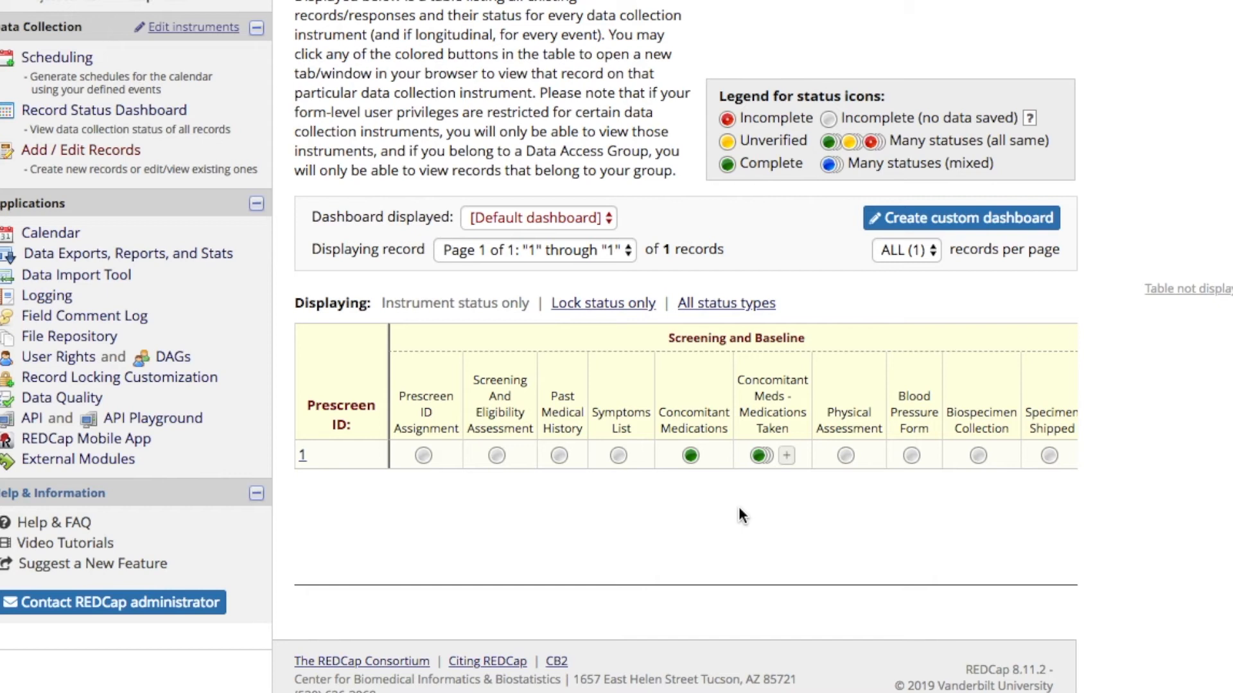
click(767, 464)
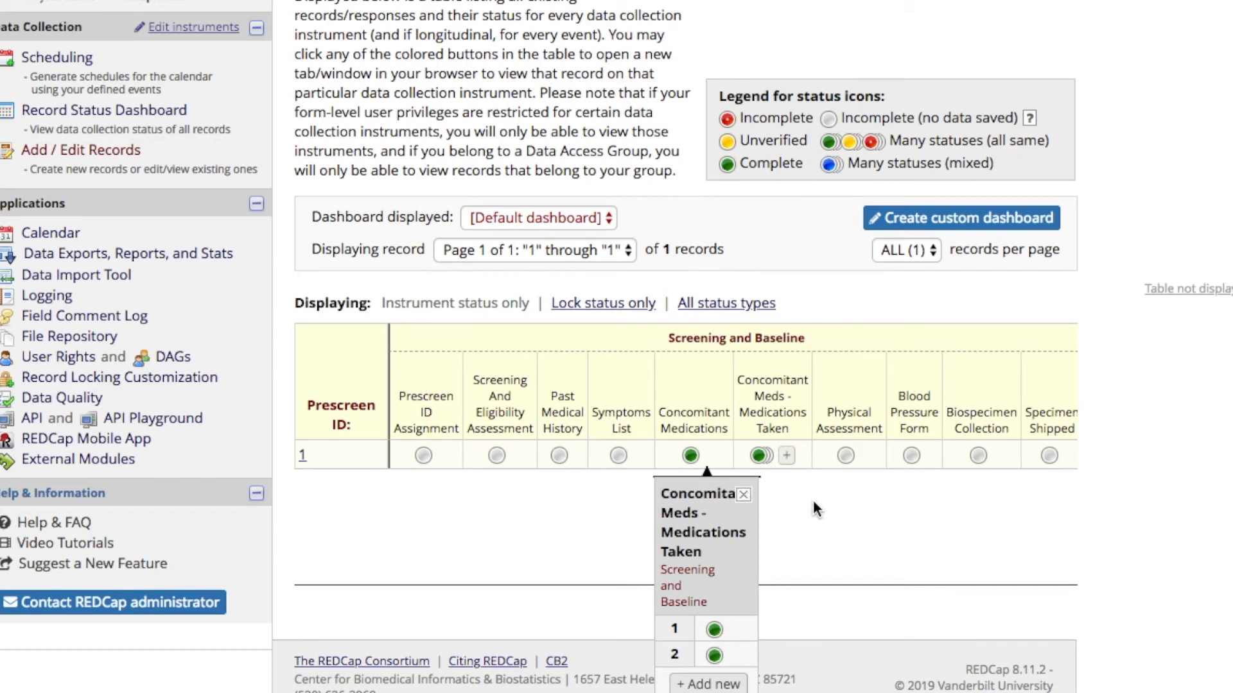
click(745, 496)
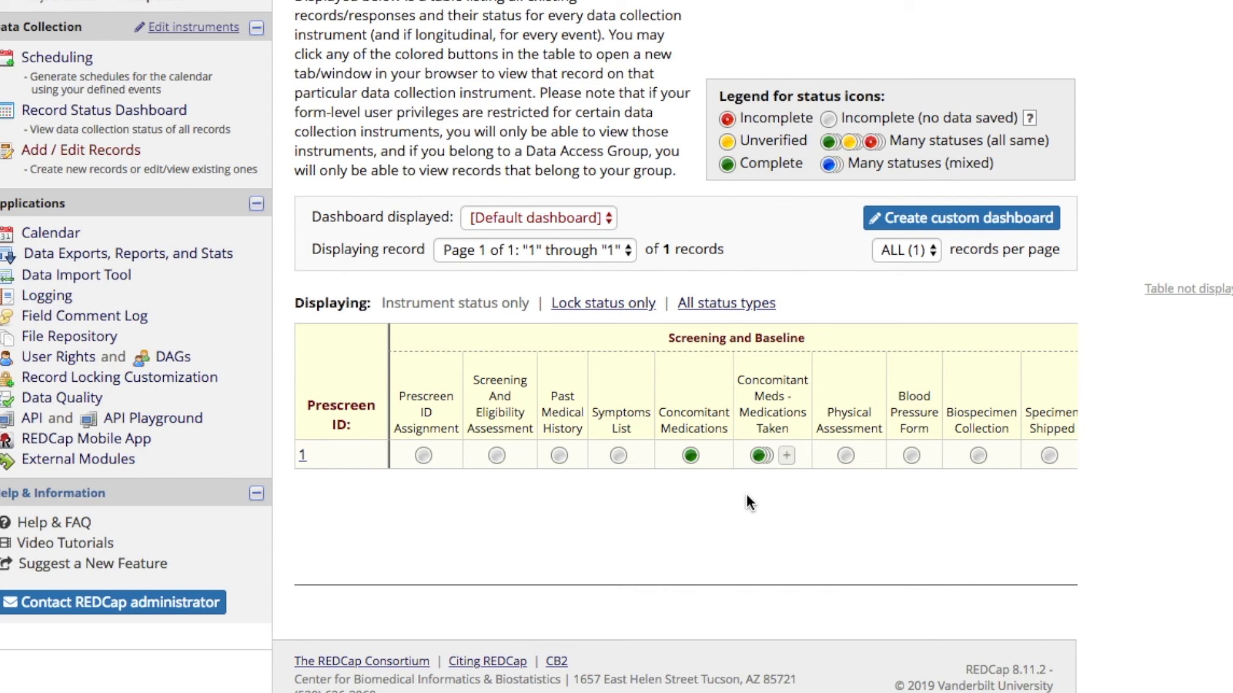
Return to the Add / Edit Records page
scroll(750, 503, up, 3)
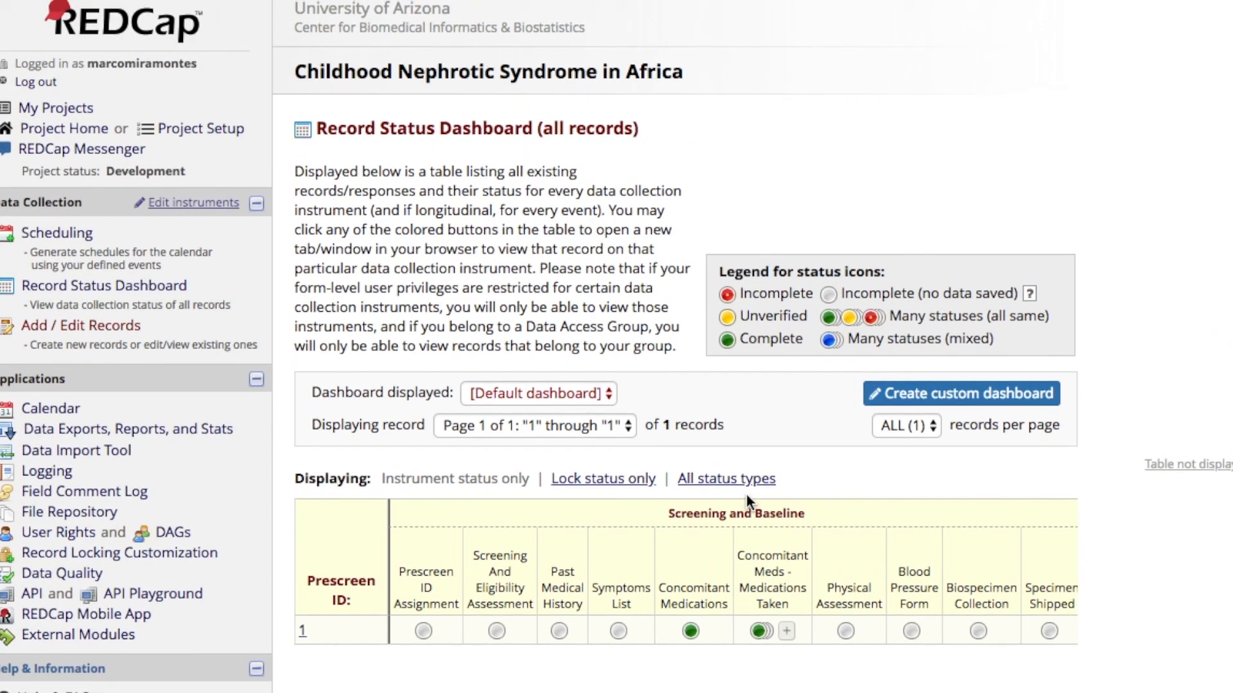
click(132, 324)
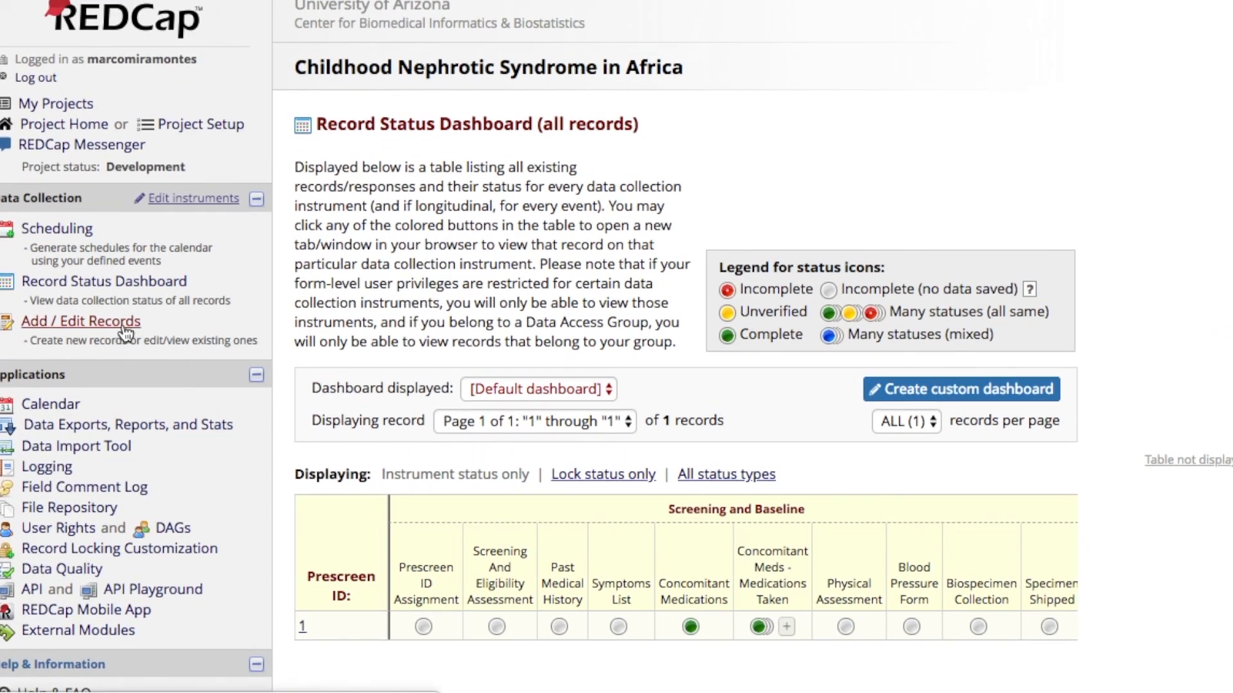